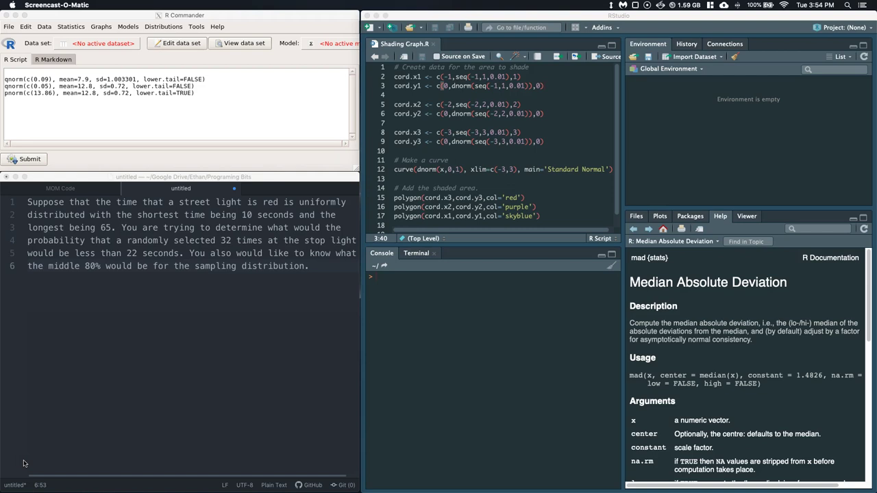
# Step: Add a line reading U(10,65)=> E(X) below the problem statement, separated from it by a blank line
pyautogui.click(193, 266)
pyautogui.click(159, 317)
pyautogui.click(262, 296)
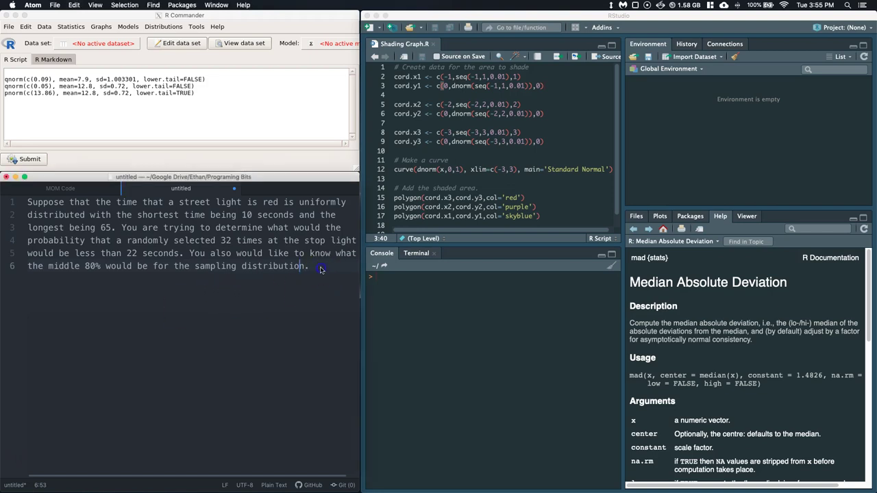
pyautogui.press('Return')
pyautogui.press('Return')
pyautogui.write('U(10,65)=')
pyautogui.press('Return')
pyautogui.press('BackSpace')
pyautogui.write('> E(X)')
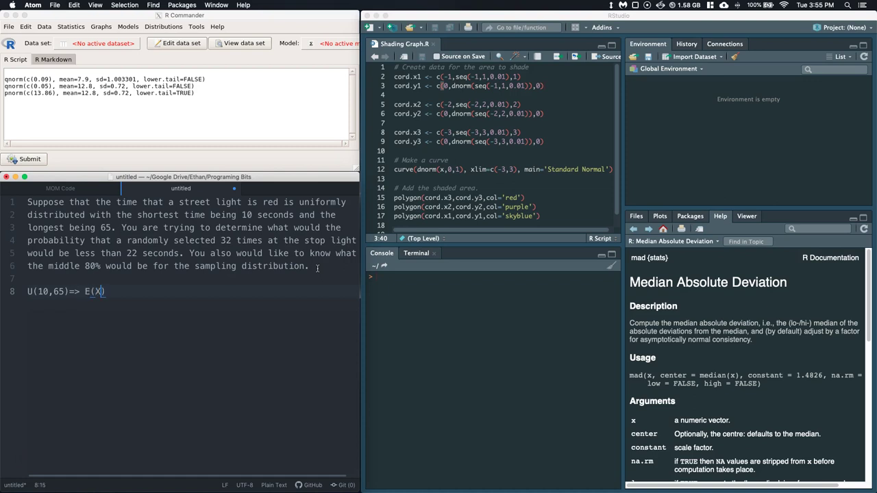
# Step: Complete the expected value formula in the notes as E(X) = (65+10)/2
pyautogui.write(' = ')
pyautogui.write('65+10)')
pyautogui.click(126, 291)
pyautogui.click(123, 292)
pyautogui.write('(')
pyautogui.click(159, 291)
pyautogui.write('/2')
# Step: Switch to RStudio, evaluate (65+10)/2 in the console and append the result to the E(X) formula in the Atom notes as = 37.5
pyautogui.click(444, 300)
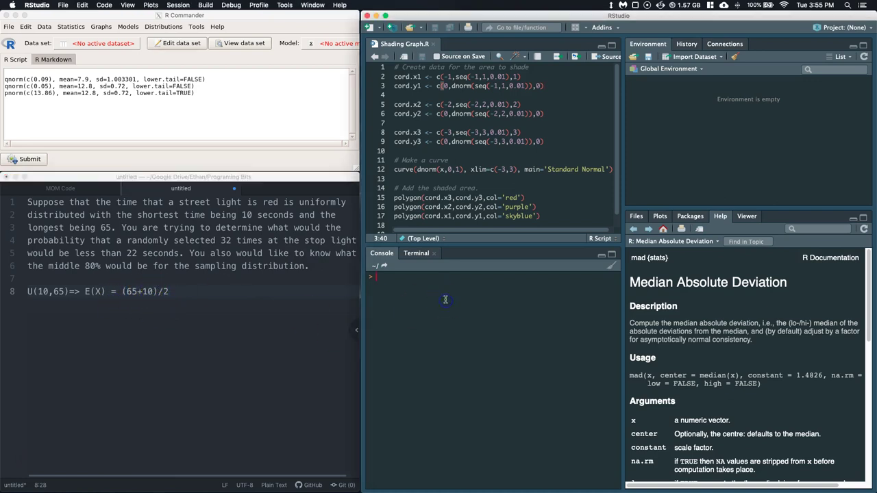
pyautogui.write('(65+10)/2')
pyautogui.press('Return')
pyautogui.moveTo(402, 285); pyautogui.dragTo(385, 285)
pyautogui.press('super+c')
pyautogui.click(152, 309)
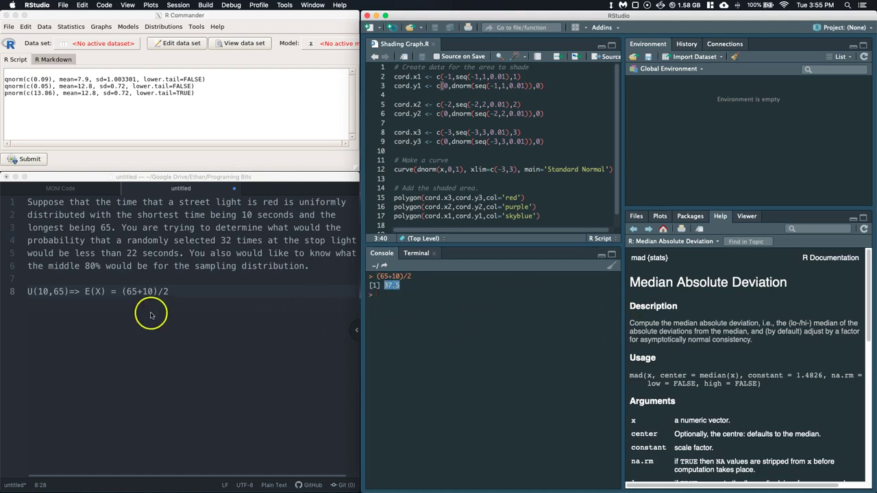
pyautogui.write('=')
pyautogui.press('super+v')
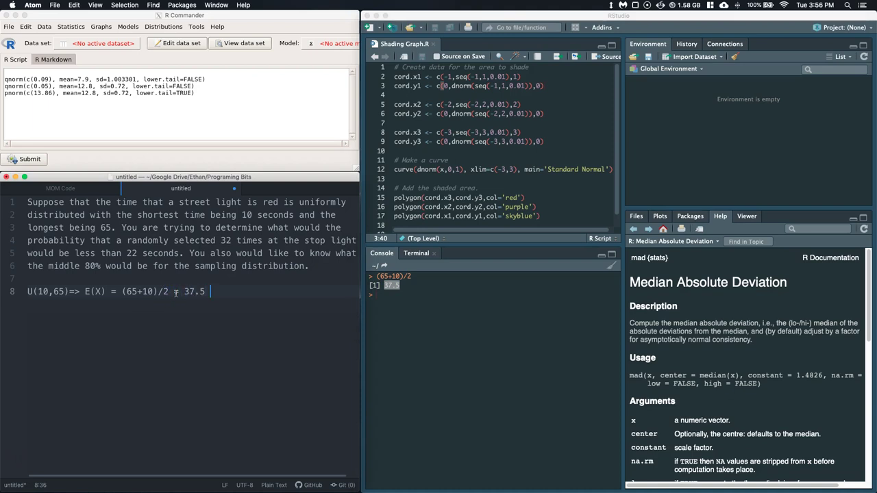
# Step: Append the variance formula => Var(X)=(65-10)^2/12 to the end of the U(10,65) line
pyautogui.write('=> Var(X)=(65-10)^2')
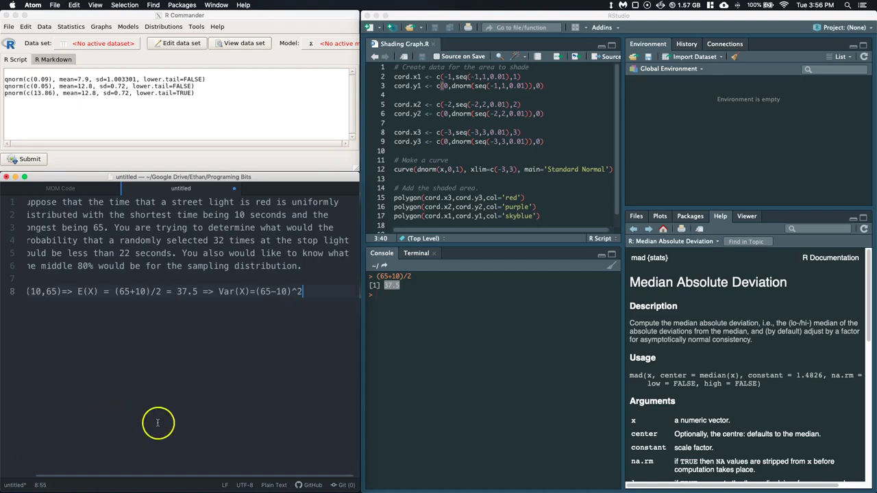
pyautogui.hscroll(-1, 172, 475)
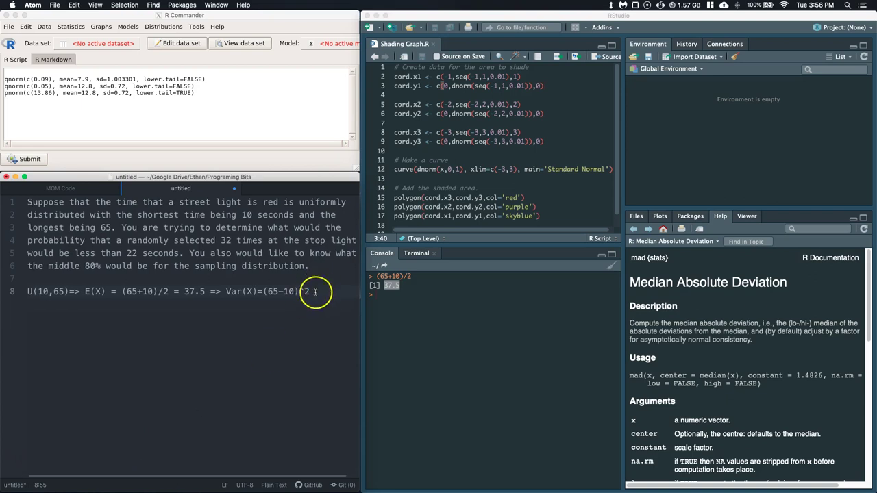
pyautogui.write('/12')
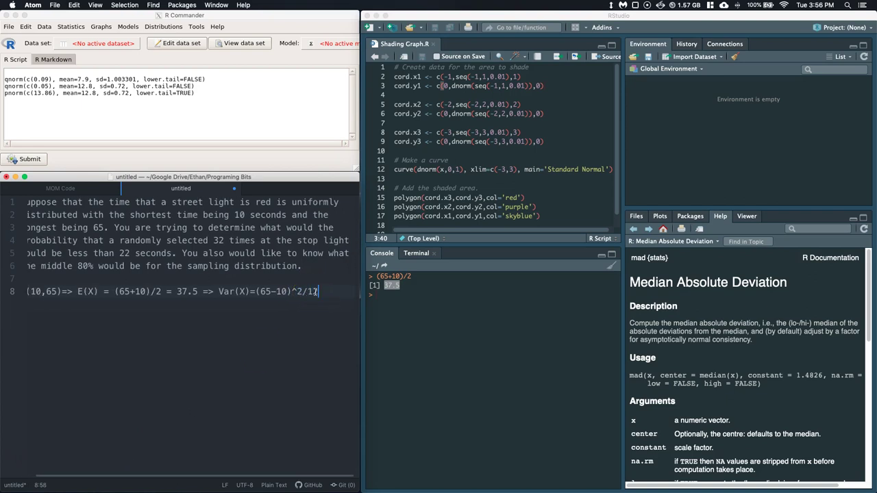
# Step: Copy the expression (65-10)^2/12 from the notes and evaluate it in the RStudio console
pyautogui.click(384, 298)
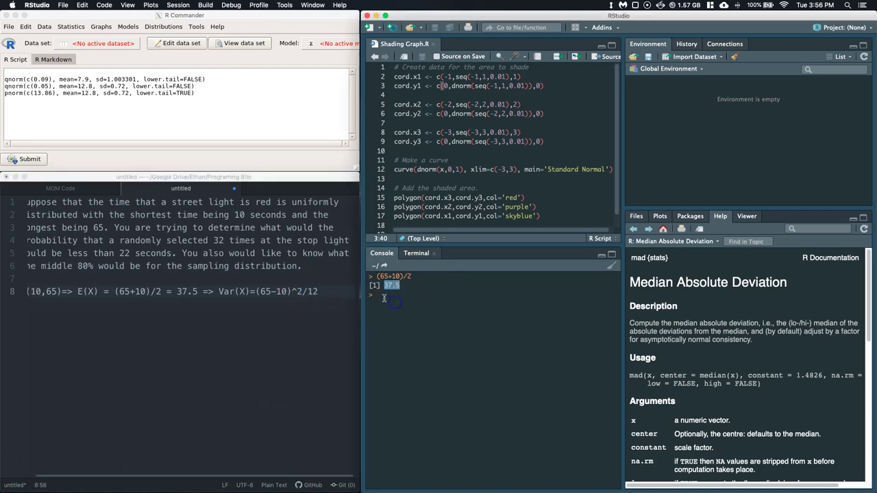
pyautogui.click(318, 291)
pyautogui.moveTo(318, 291); pyautogui.dragTo(254, 291)
pyautogui.press('super+c')
pyautogui.click(411, 302)
pyautogui.press('super+v')
pyautogui.press('Return')
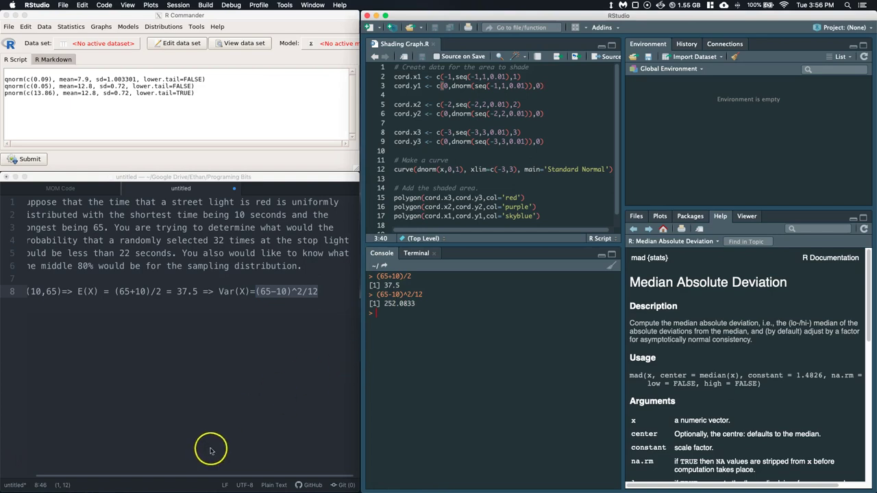
# Step: Set R's output precision with options(digits=12) and re-evaluate (65-10)^2/12 in the console
pyautogui.click(110, 478)
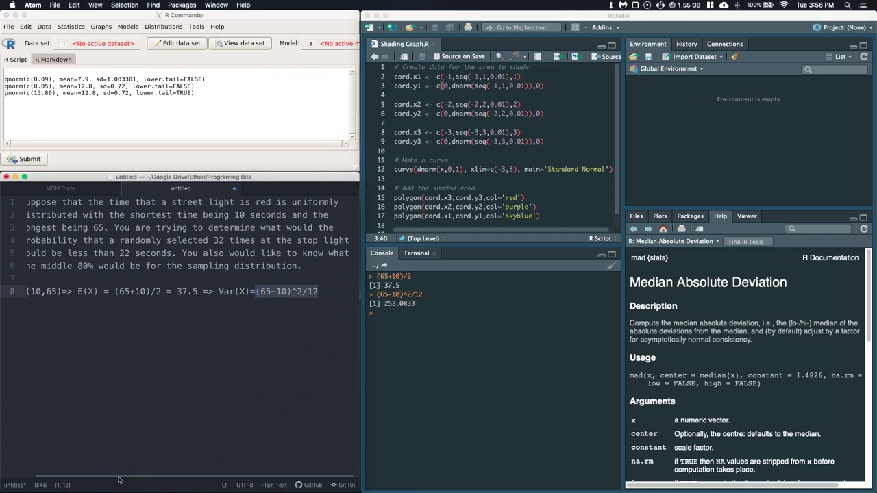
pyautogui.hscroll(-1, 121, 477)
pyautogui.click(444, 318)
pyautogui.click(398, 304)
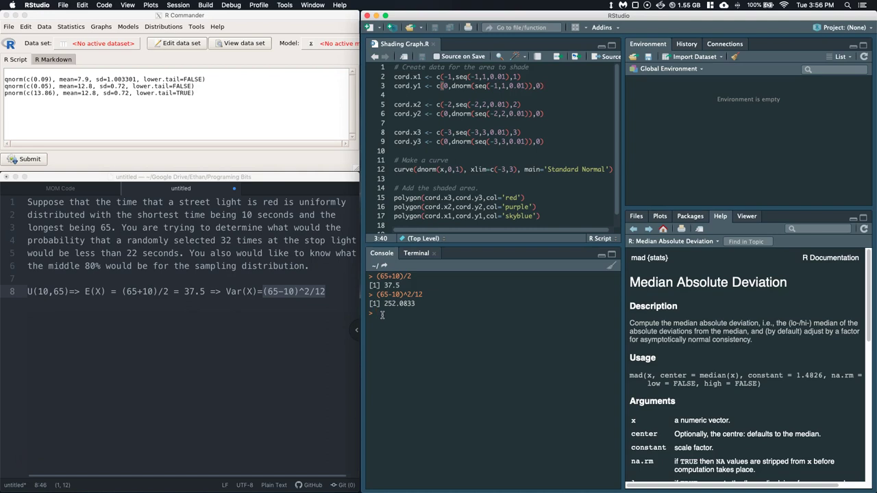
pyautogui.click(506, 416)
pyautogui.write('options(digits=12')
pyautogui.press('Return')
pyautogui.press('Up')
pyautogui.press('Up')
pyautogui.press('Return')
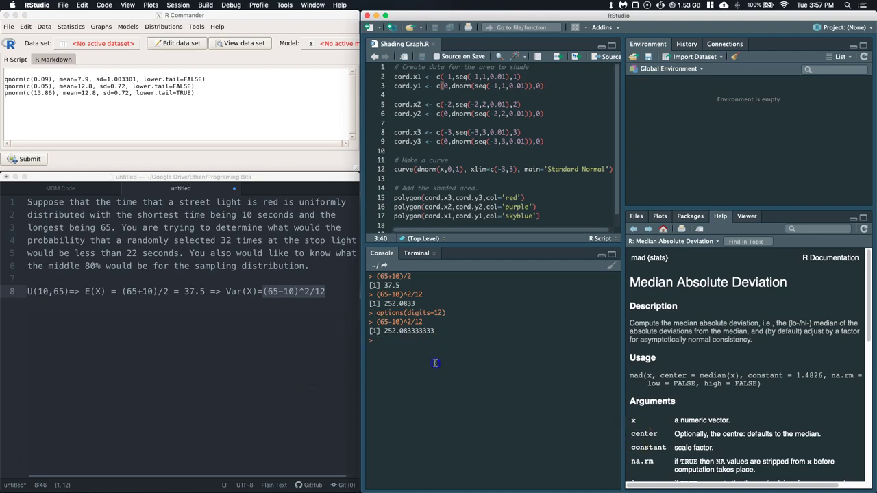
# Step: Copy the more precise variance from the console into a new line of the Atom notes as Var(X)=252.083333333
pyautogui.moveTo(436, 331); pyautogui.dragTo(384, 331)
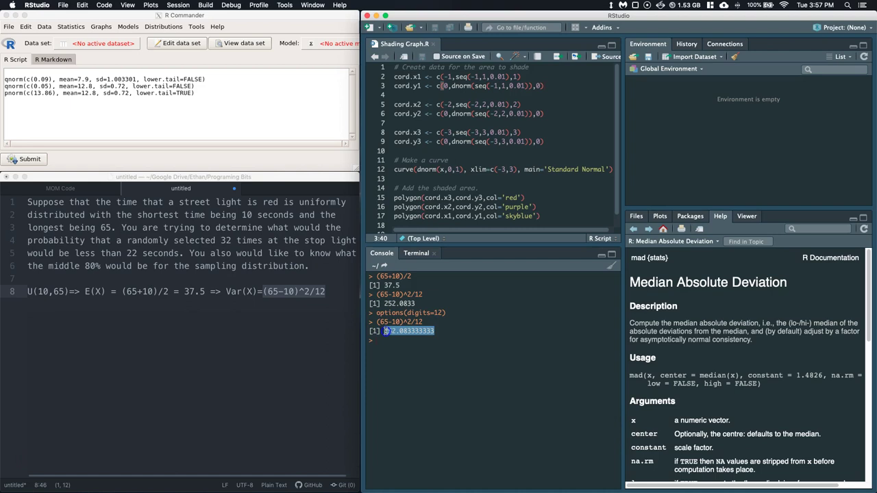
pyautogui.click(327, 292)
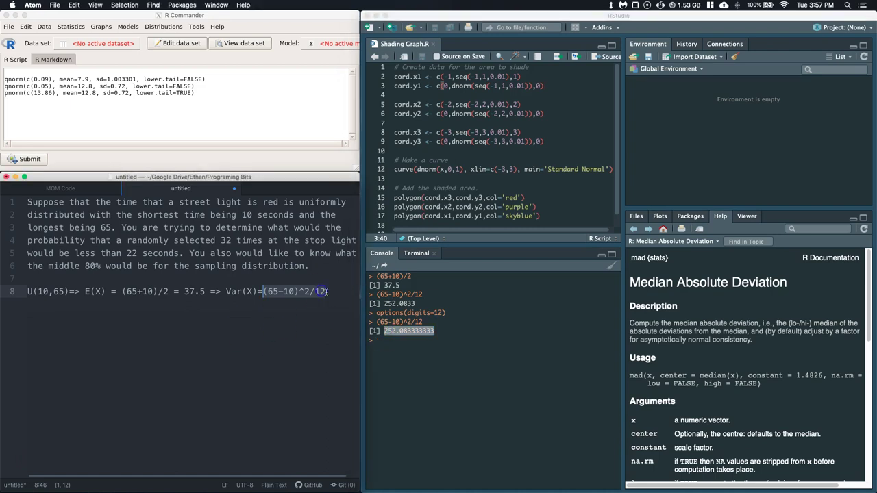
pyautogui.press('Return')
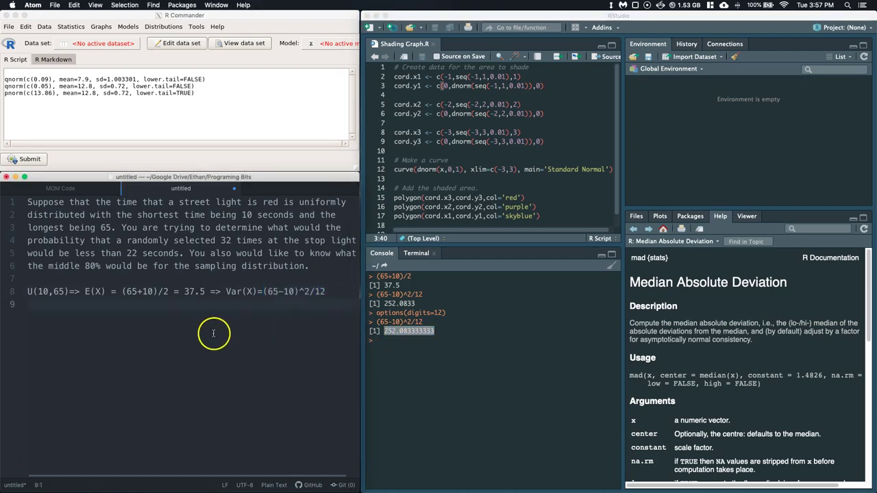
pyautogui.write('Var(X)=')
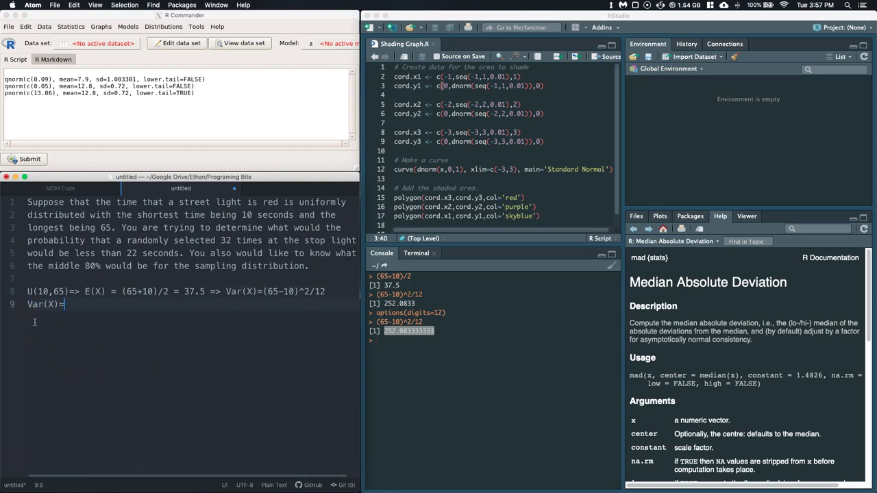
pyautogui.press('super+v')
pyautogui.press('Return')
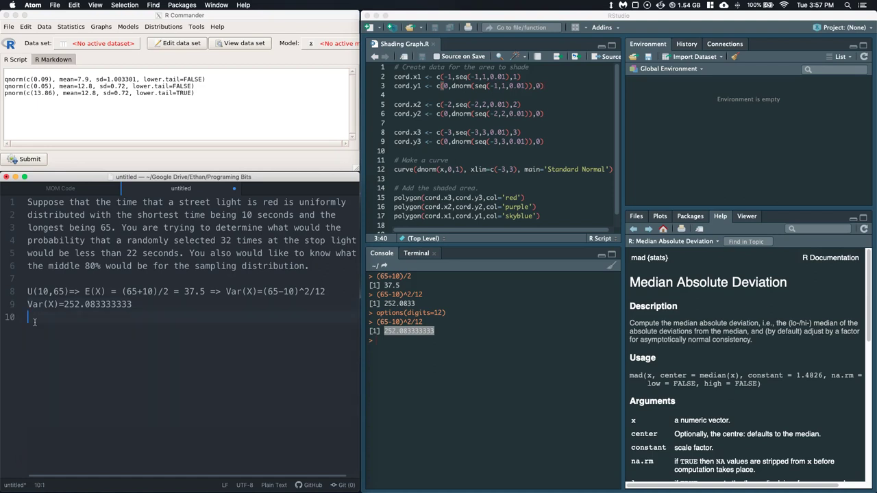
# Step: Prefix the U(10,65) line with X~ and add the line xbar~ N(37.5, ) below the variance
pyautogui.click(28, 291)
pyautogui.write('X~')
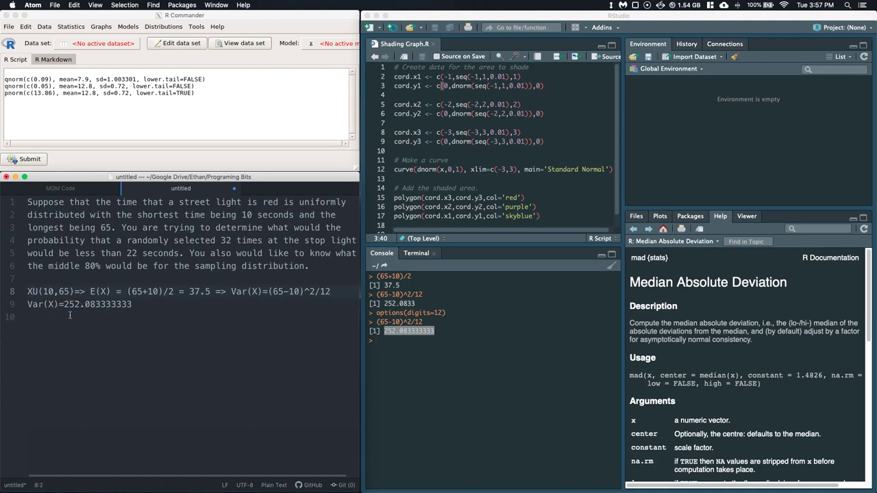
pyautogui.click(24, 351)
pyautogui.moveTo(24, 351); pyautogui.dragTo(55, 322)
pyautogui.write('xb')
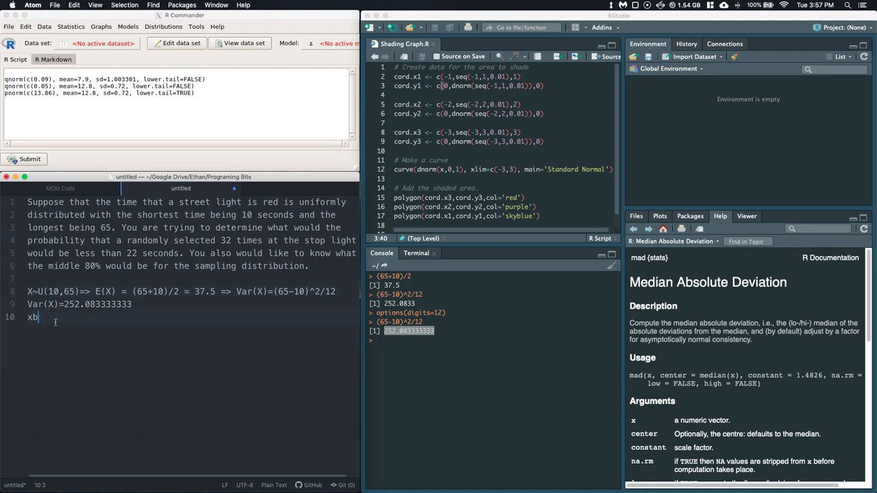
pyautogui.write('ar~')
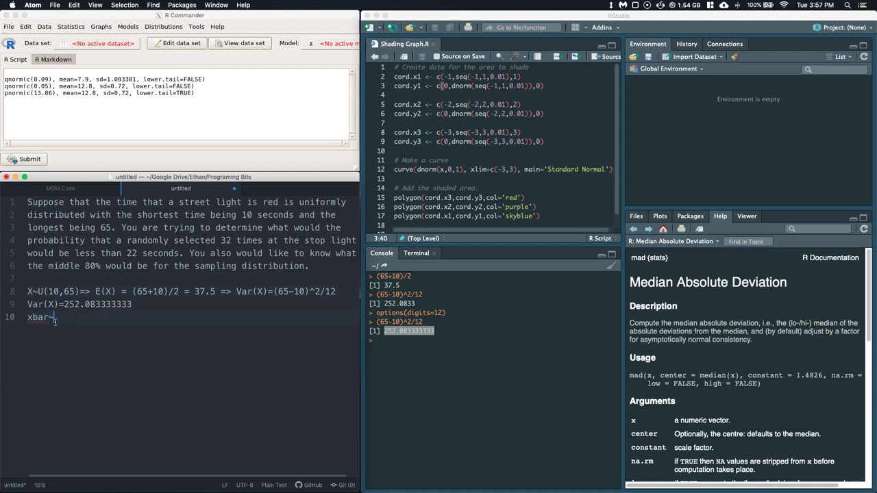
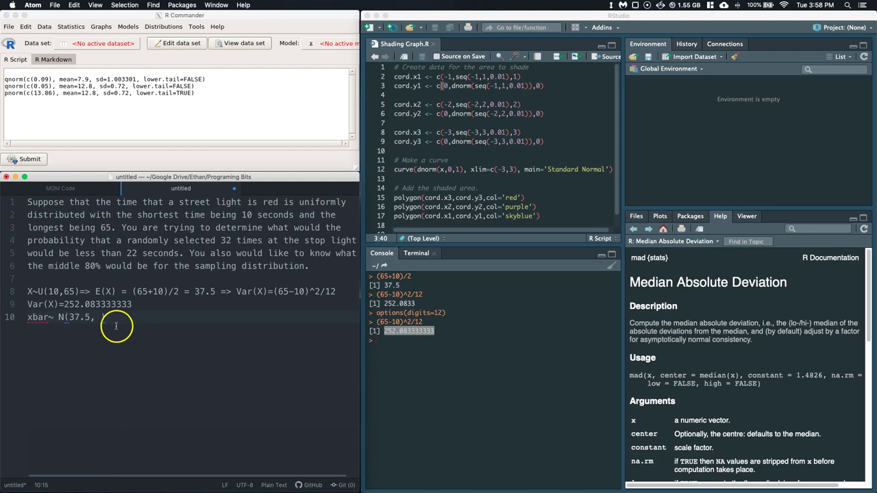
# Step: Insert a blank line and the formula sigma_xbar= sigma^2/n = between the Var(X) and xbar lines
pyautogui.click(137, 303)
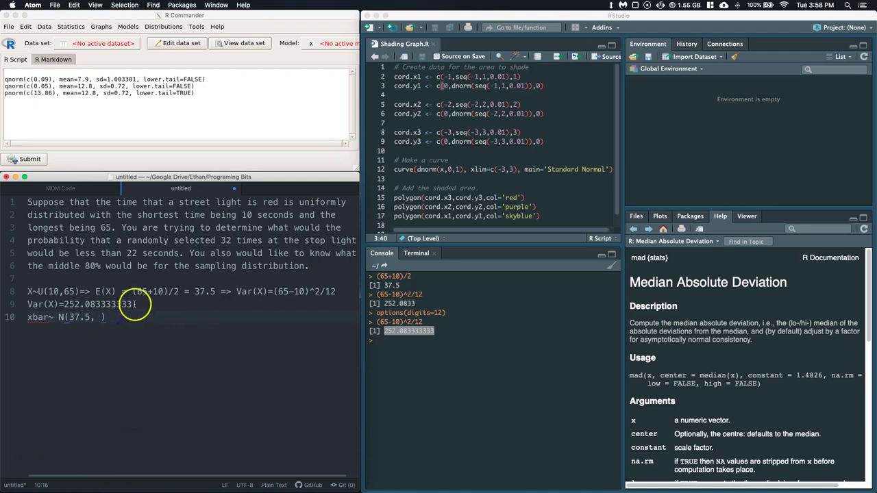
pyautogui.press('Return')
pyautogui.press('Return')
pyautogui.write('sigma')
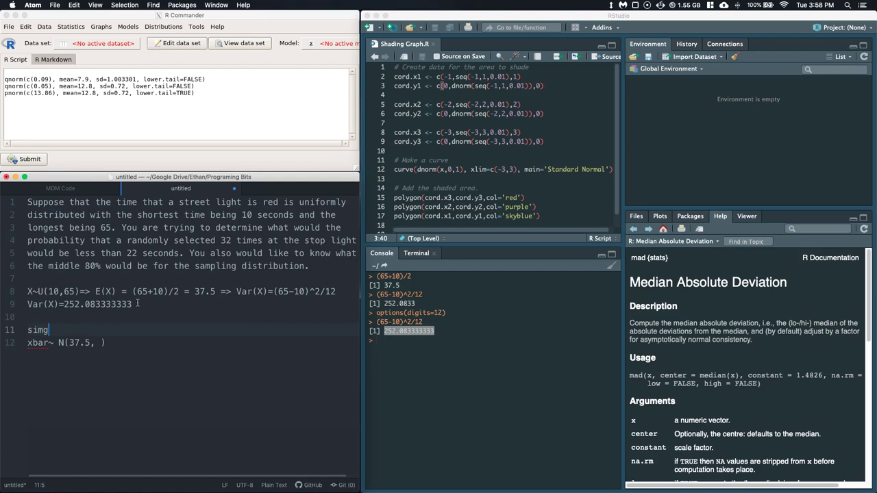
pyautogui.write('_xbar= sigma')
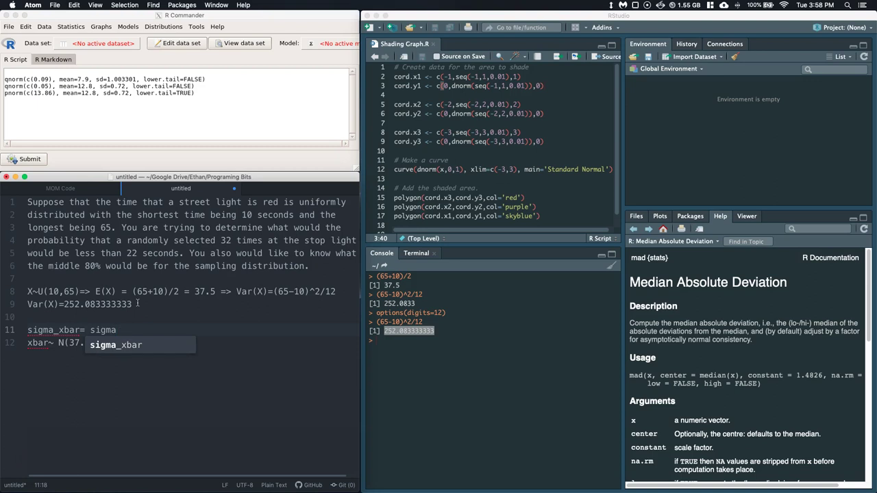
pyautogui.write('^2/n')
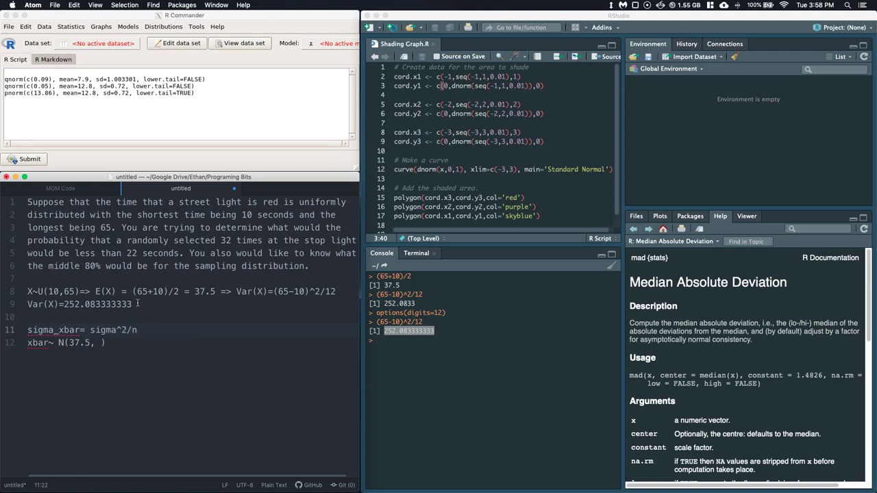
pyautogui.write('=')
# Step: Switch to the RStudio console and divide the variance by the sample size with 252.083333333/32
pyautogui.doubleClick(401, 339)
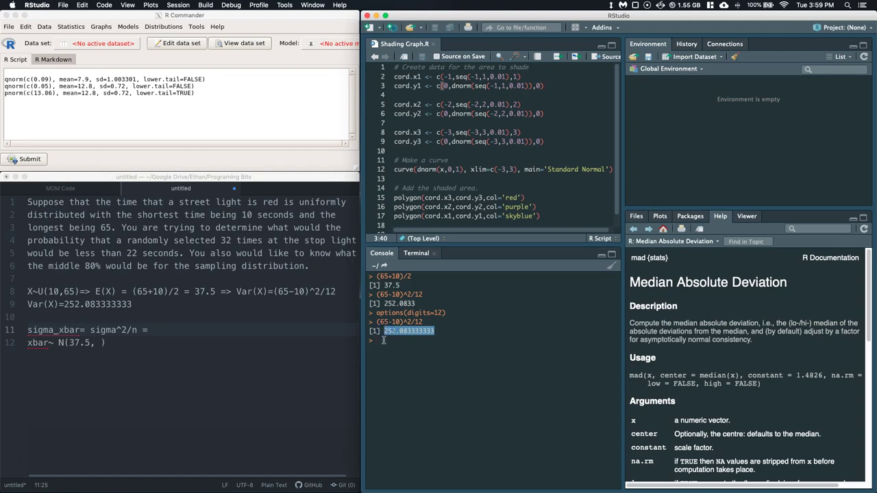
pyautogui.moveTo(409, 331); pyautogui.dragTo(403, 340)
pyautogui.write('/')
pyautogui.click(475, 393)
pyautogui.write('32')
pyautogui.press('Return')
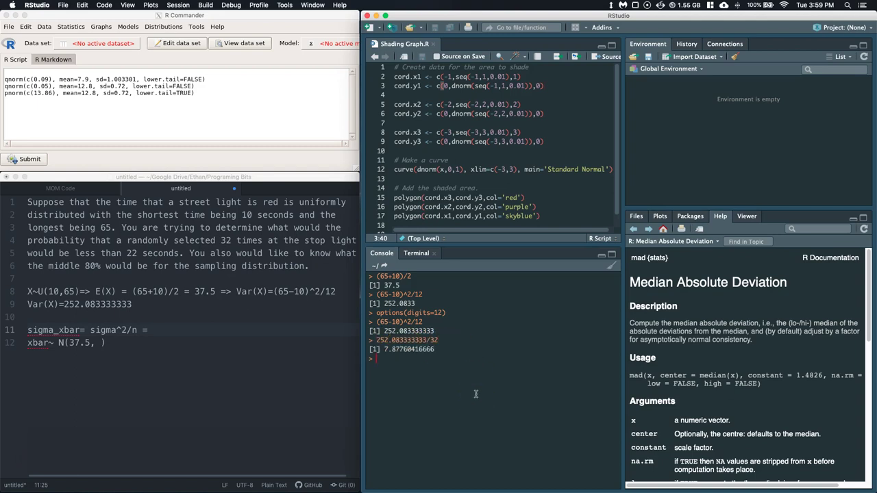
# Step: Paste the console result 7.87760416666 after sigma^2/n = and as the second parameter of N(37.5, ) in the notes
pyautogui.moveTo(434, 350); pyautogui.dragTo(154, 330)
pyautogui.press('super+c')
pyautogui.click(95, 344)
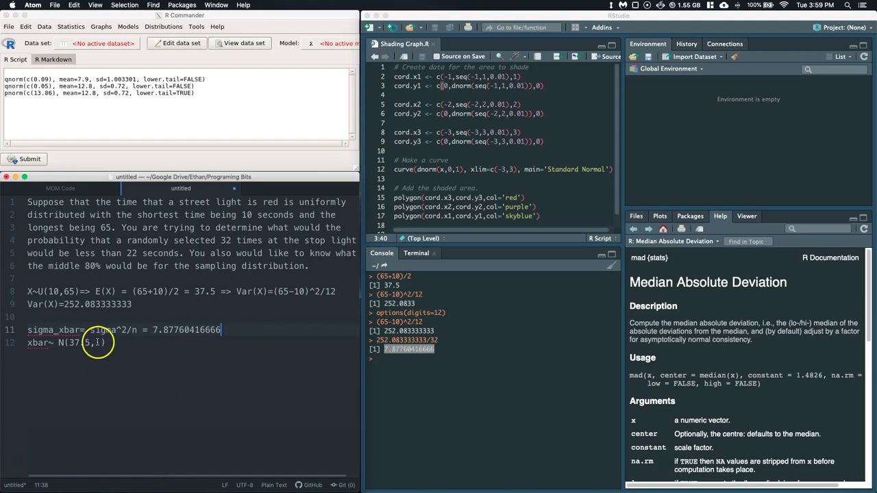
pyautogui.press('super+v')
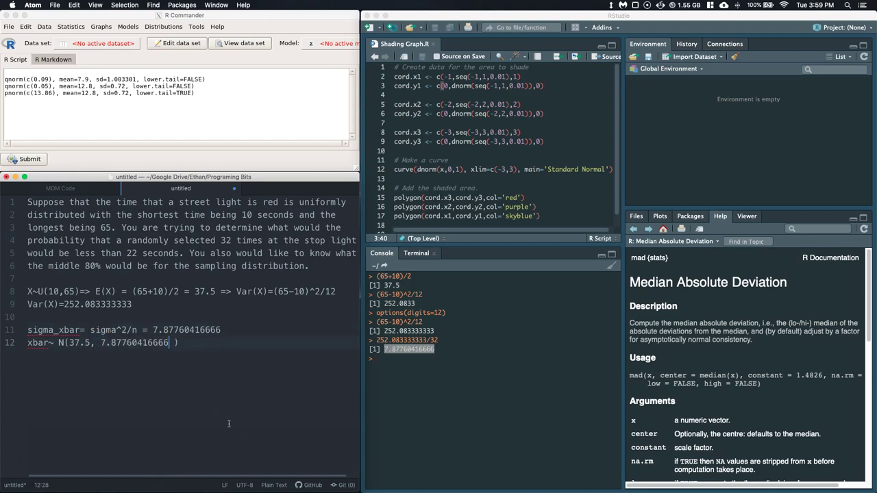
pyautogui.click(66, 342)
pyautogui.moveTo(100, 342); pyautogui.dragTo(178, 343)
# Step: Add a new line reading mu= below the xbar distribution, followed by an empty line
pyautogui.click(368, 407)
pyautogui.press('Return')
pyautogui.write('mu=')
pyautogui.press('Return')
# Step: Change the label sigma_xbar in front of the sigma^2/n formula to var_xbar
pyautogui.click(59, 331)
pyautogui.write('^2')
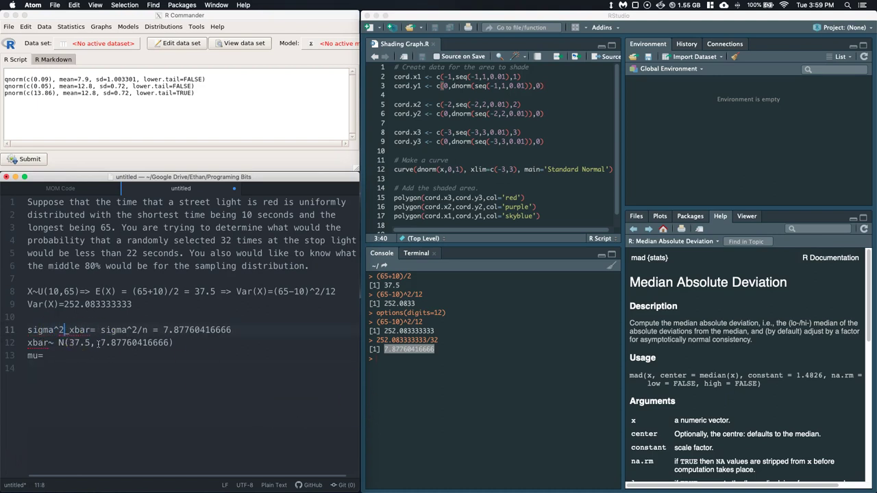
pyautogui.moveTo(64, 329); pyautogui.dragTo(29, 330)
pyautogui.write('Var')
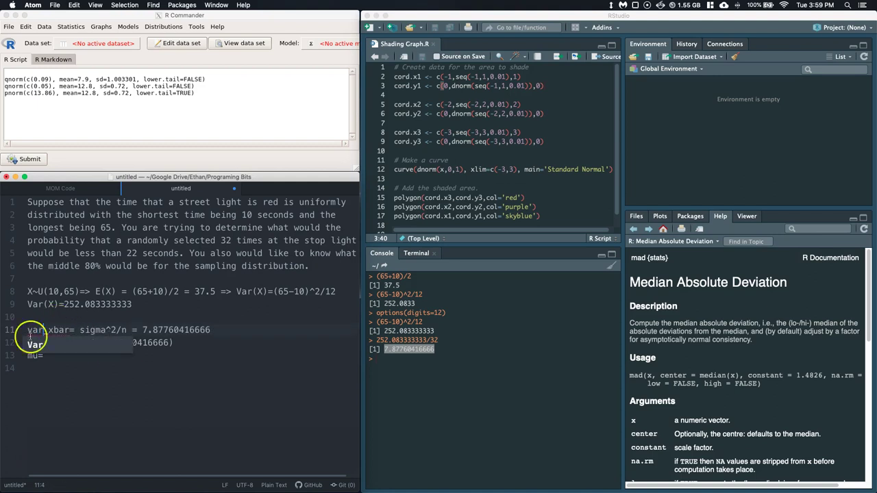
# Step: Complete the mu= line in the notes with 37.5 and add a line reading sigma_xbar= below it
pyautogui.click(71, 368)
pyautogui.click(44, 356)
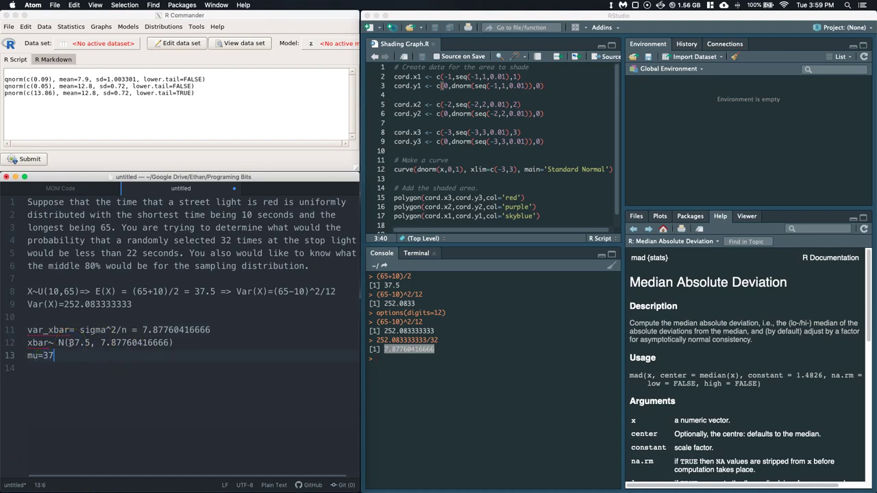
pyautogui.write('37.5')
pyautogui.press('Return')
pyautogui.write('sigma_xbar=')
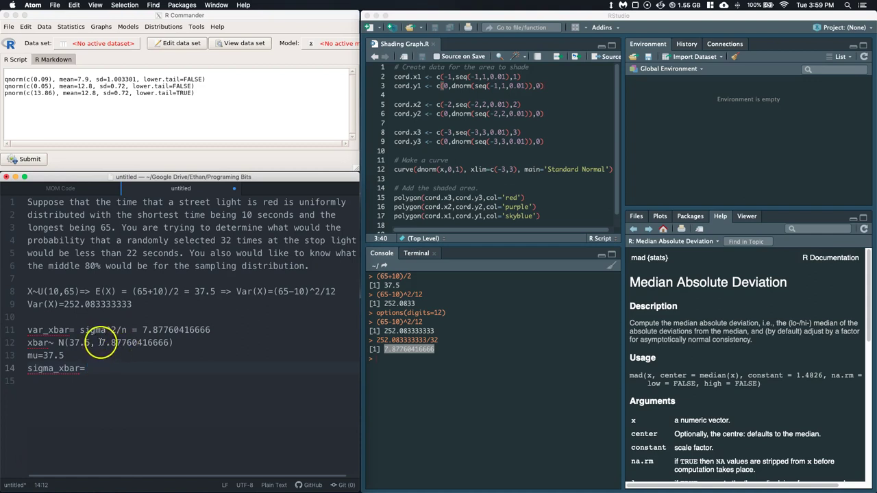
# Step: Switch to the RStudio console and compute the standard error with sqrt(252.083333333/32)
pyautogui.click(386, 360)
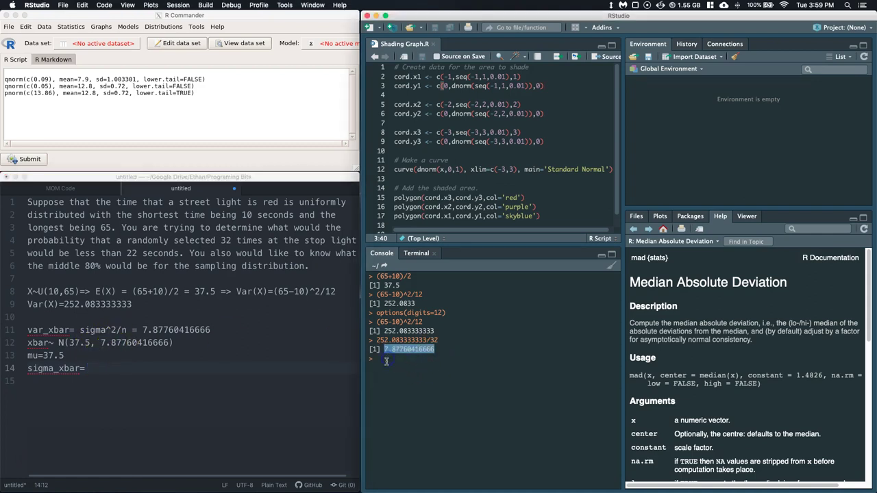
pyautogui.write('sqrt(')
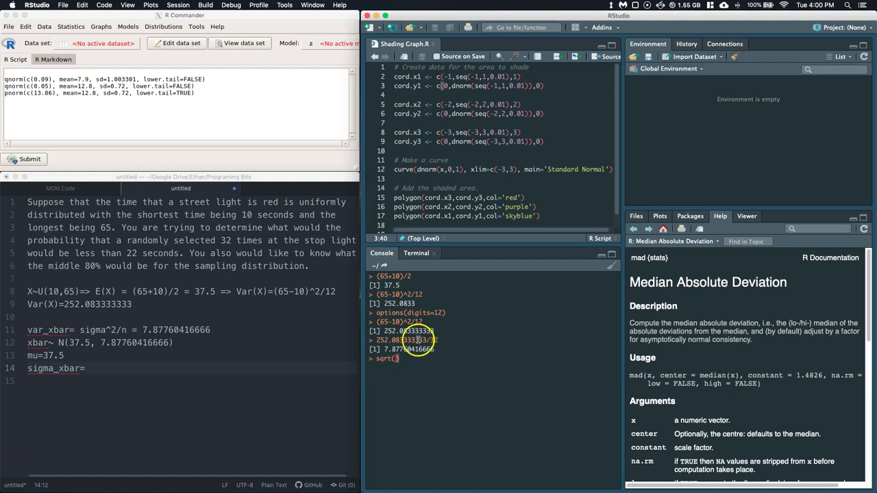
pyautogui.moveTo(438, 340); pyautogui.dragTo(376, 341)
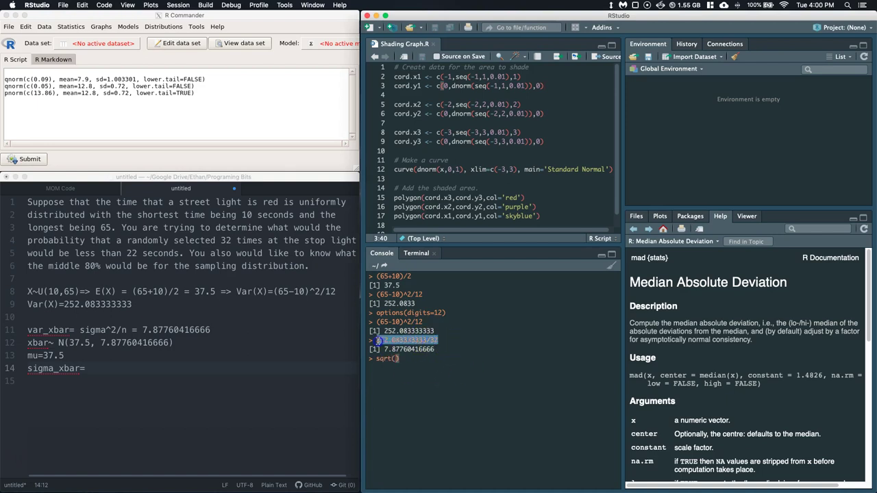
pyautogui.press('super+c')
pyautogui.press('super+v')
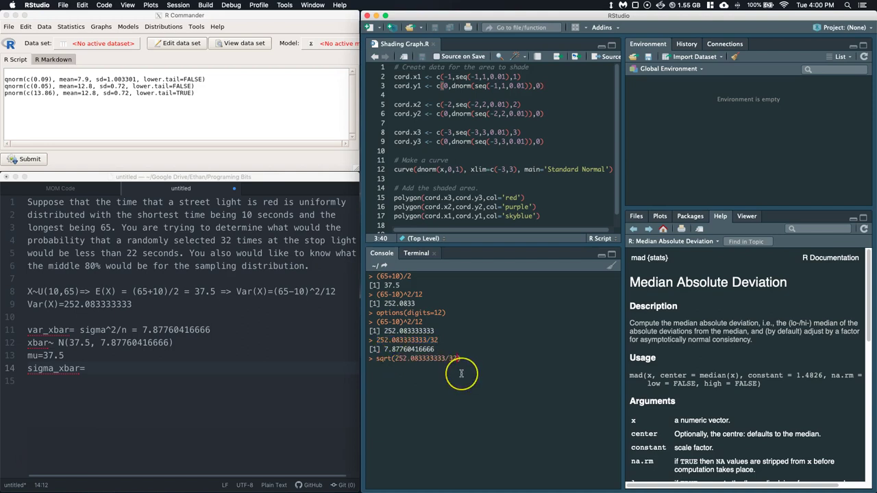
pyautogui.press('Return')
# Step: Copy the console result 2.80670699694 after sigma_xbar= in the notes and put a space after the equals signs of sigma_xbar and mu
pyautogui.moveTo(430, 368); pyautogui.dragTo(383, 367)
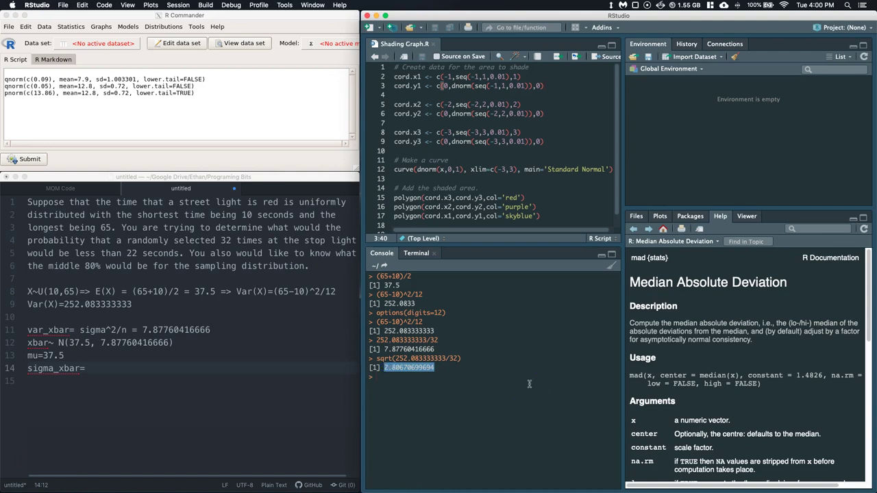
pyautogui.click(88, 368)
pyautogui.press('super+v')
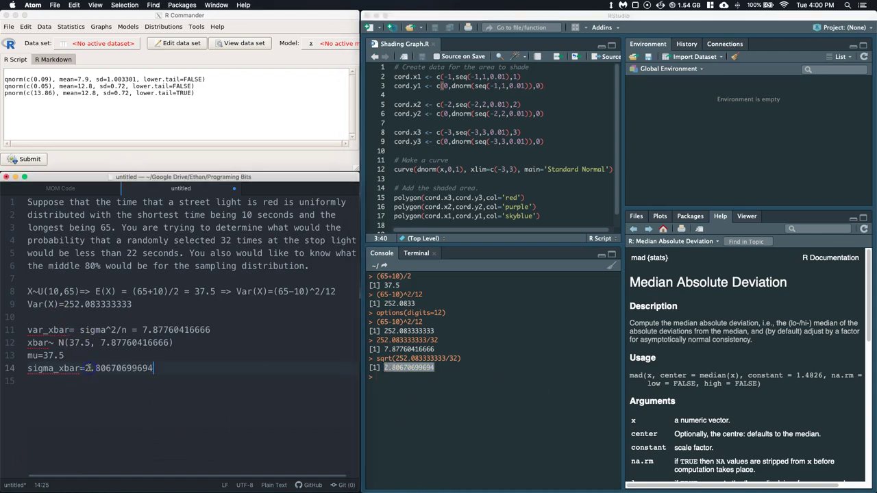
pyautogui.click(86, 367)
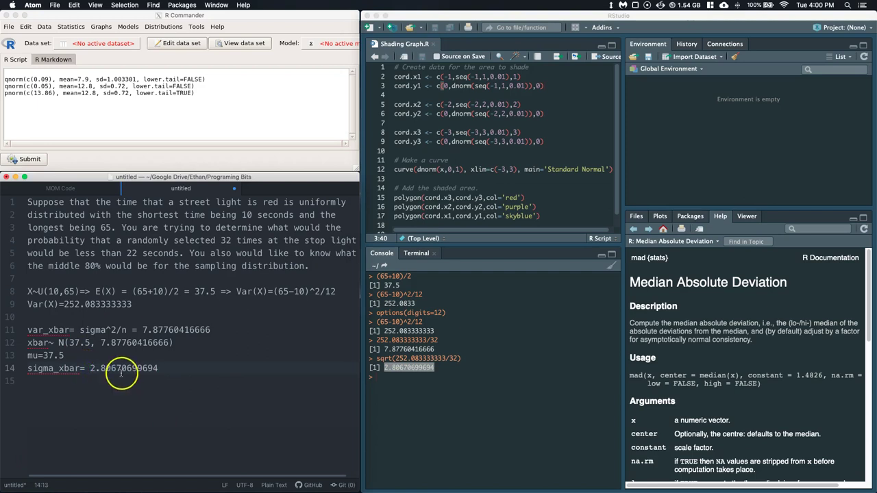
pyautogui.click(162, 368)
pyautogui.click(44, 356)
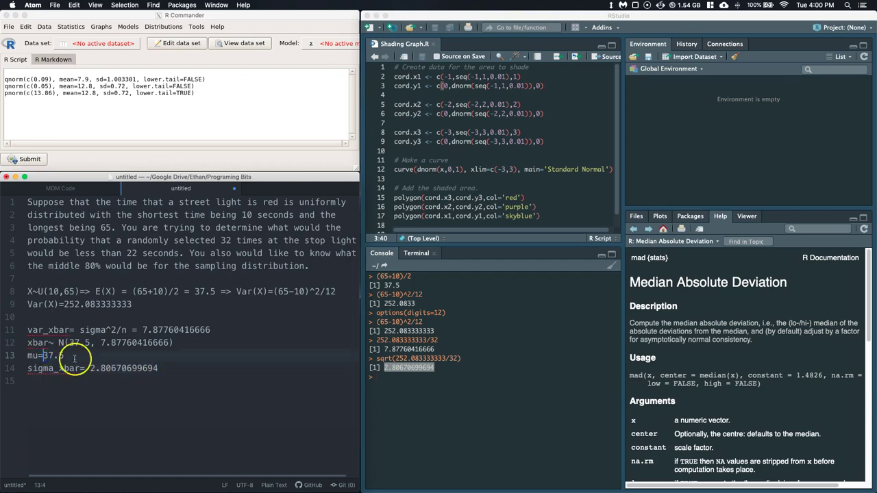
# Step: Add the line xbar= 22 below sigma_xbar in the notes, followed by a line reading Q1:
pyautogui.click(166, 370)
pyautogui.press('Return')
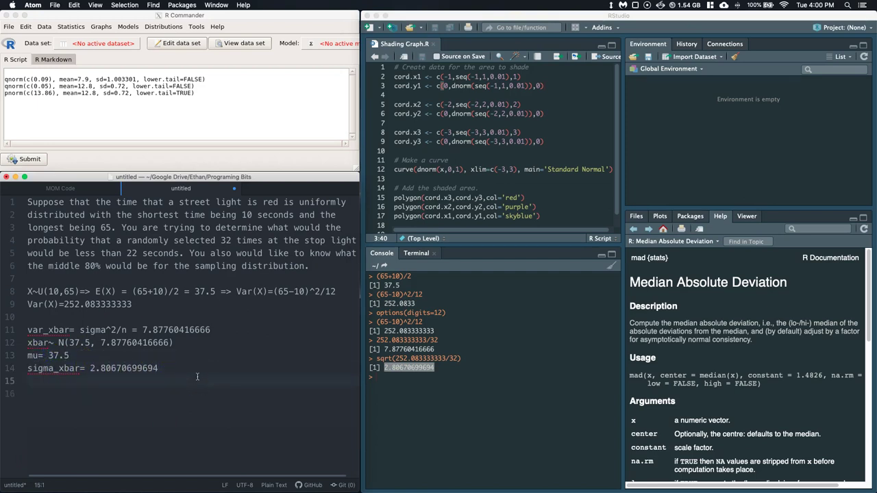
pyautogui.write('xbar=')
pyautogui.write('22')
pyautogui.click(432, 378)
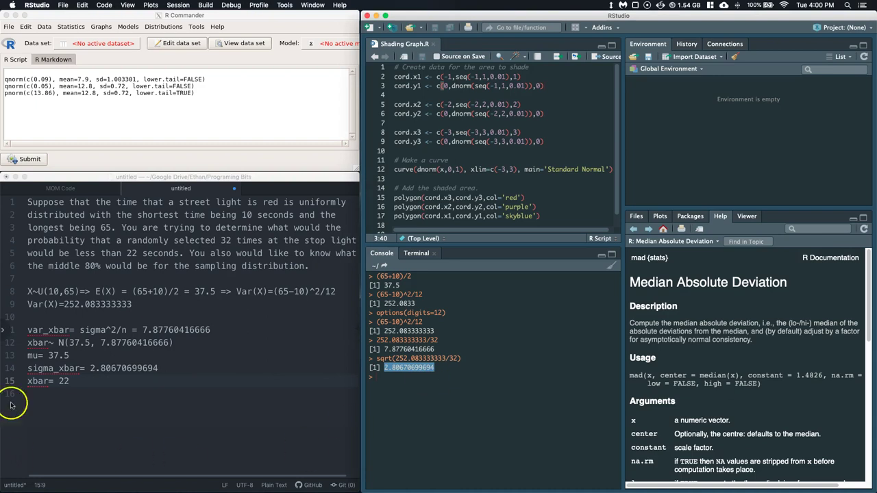
pyautogui.click(65, 396)
pyautogui.press('Return')
pyautogui.write('Q1:')
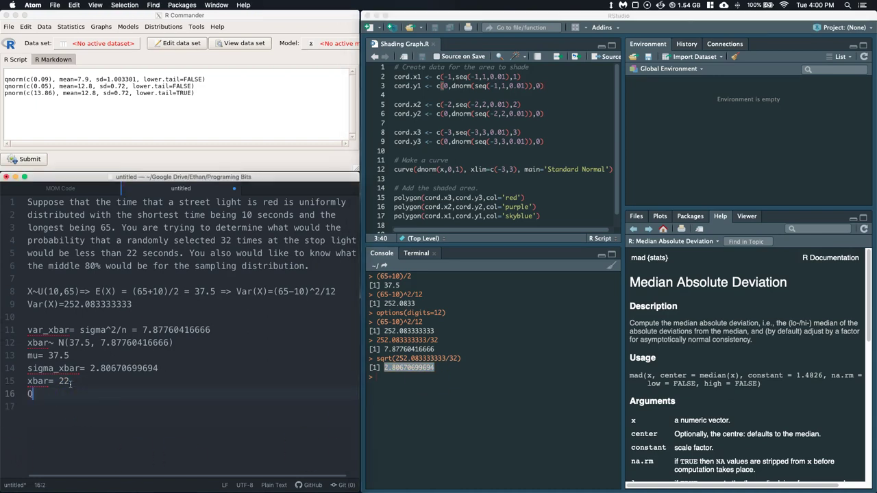
# Step: Switch to R Commander, open the Normal Probabilities dialog, clear the variable value and set the mean to 37.5
pyautogui.click(220, 124)
pyautogui.click(156, 29)
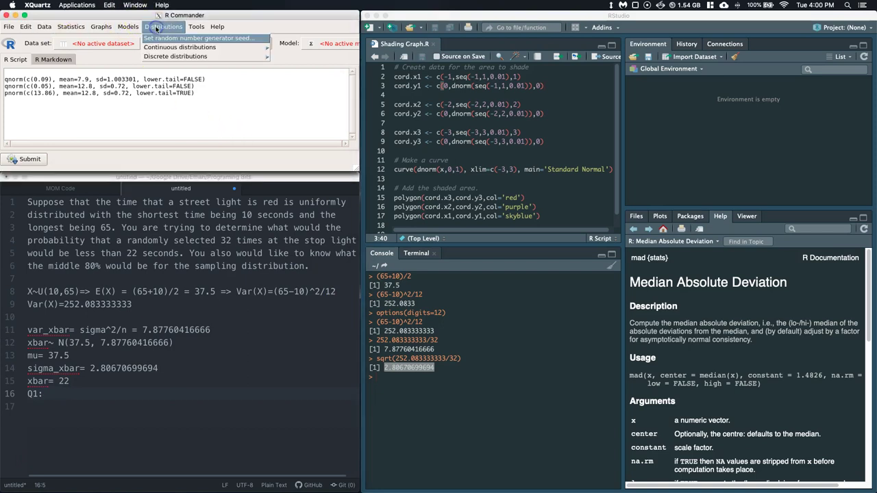
pyautogui.moveTo(165, 52)
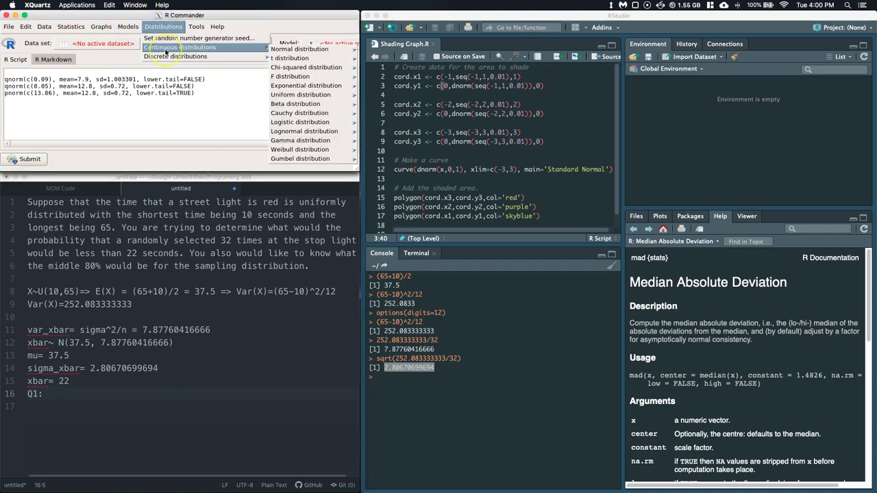
pyautogui.click(296, 51)
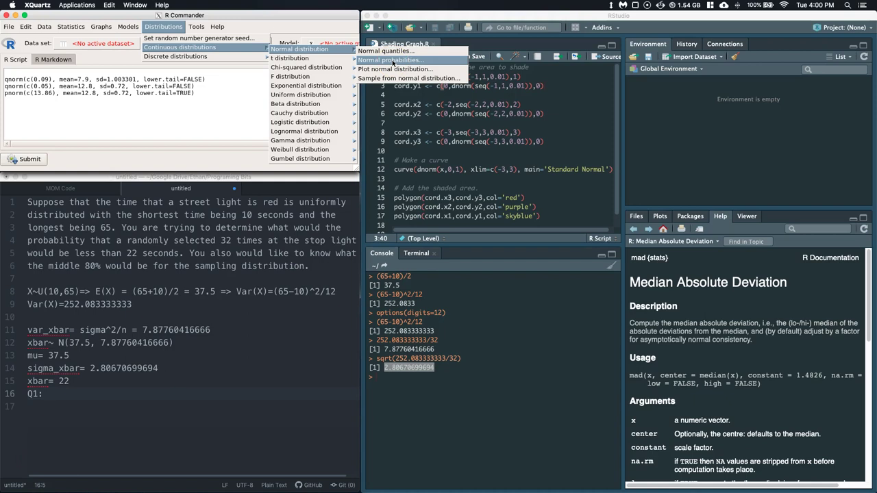
pyautogui.click(393, 60)
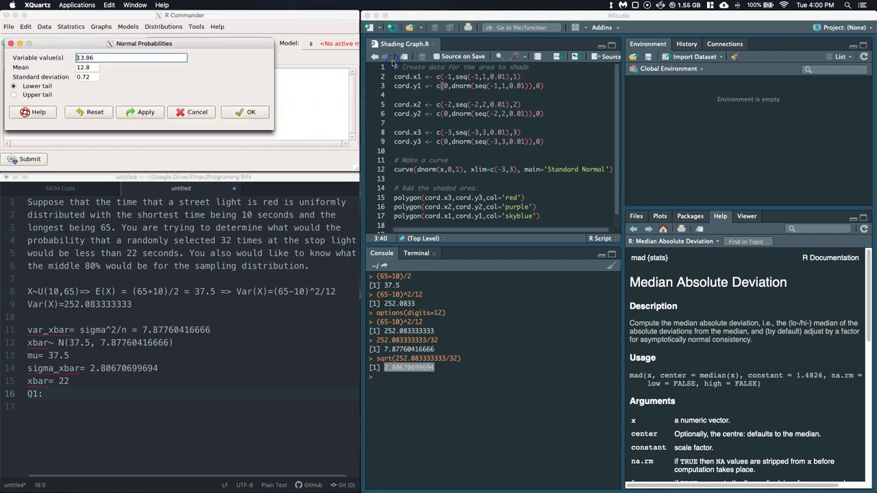
pyautogui.moveTo(100, 58); pyautogui.dragTo(61, 79)
pyautogui.press('BackSpace')
pyautogui.press('BackSpace')
pyautogui.press('BackSpace')
pyautogui.click(80, 67)
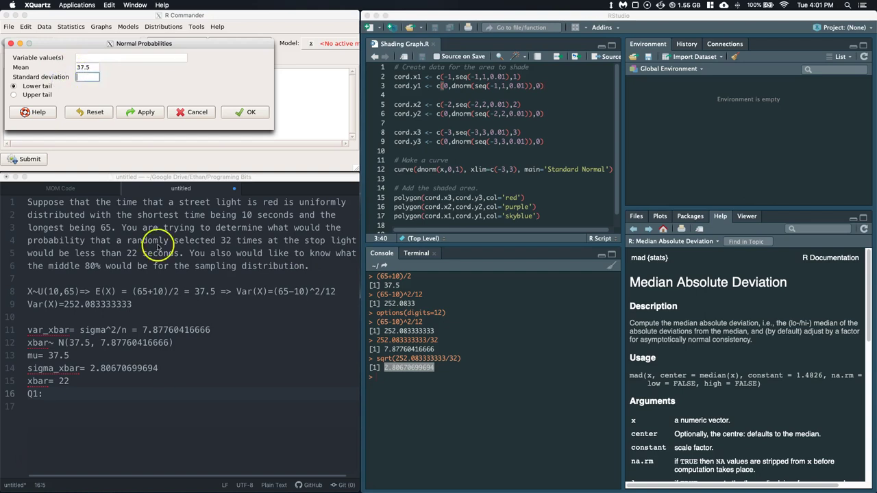
# Step: Set the standard deviation to 2.80670699694 from the notes and the variable value to 22, and compute the lower-tail probability
pyautogui.click(161, 368)
pyautogui.moveTo(161, 368); pyautogui.dragTo(91, 368)
pyautogui.click(86, 76)
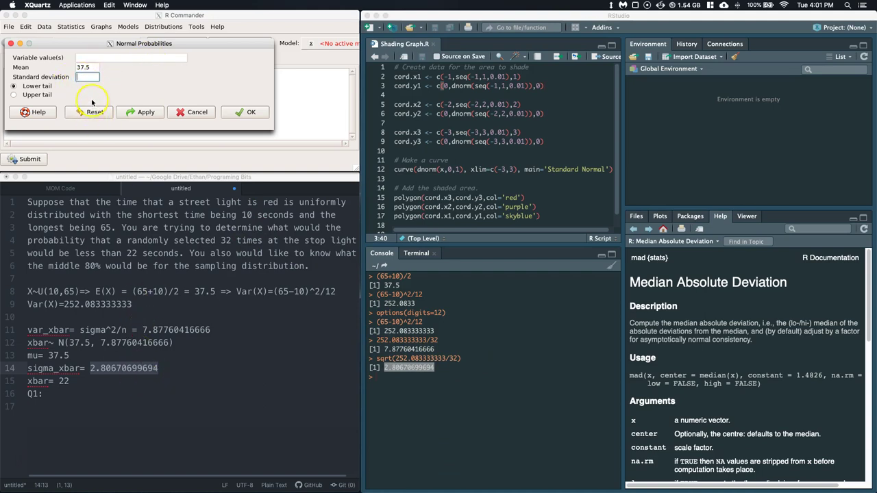
pyautogui.click(85, 76)
pyautogui.moveTo(85, 77); pyautogui.dragTo(33, 78)
pyautogui.click(85, 74)
pyautogui.click(102, 58)
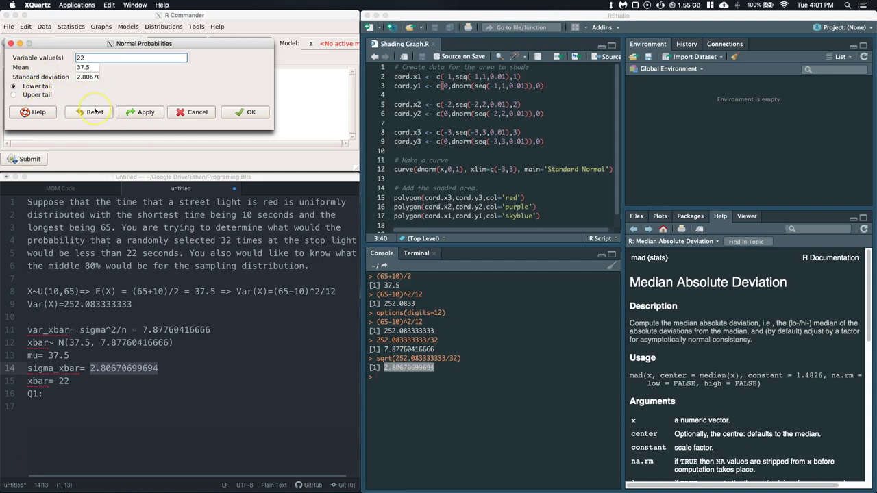
pyautogui.click(250, 114)
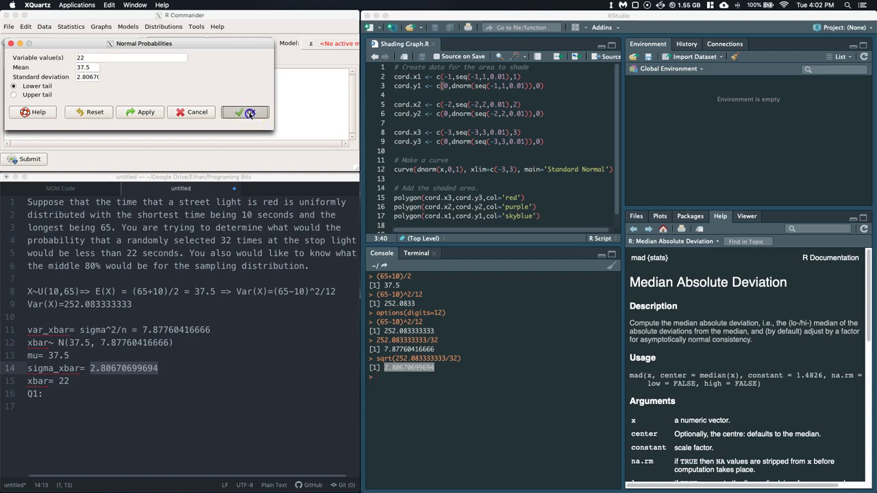
# Step: Write P(X<22)= after Q1: in the notes and paste the console probability 0.0000000167118252144 behind it
pyautogui.click(526, 442)
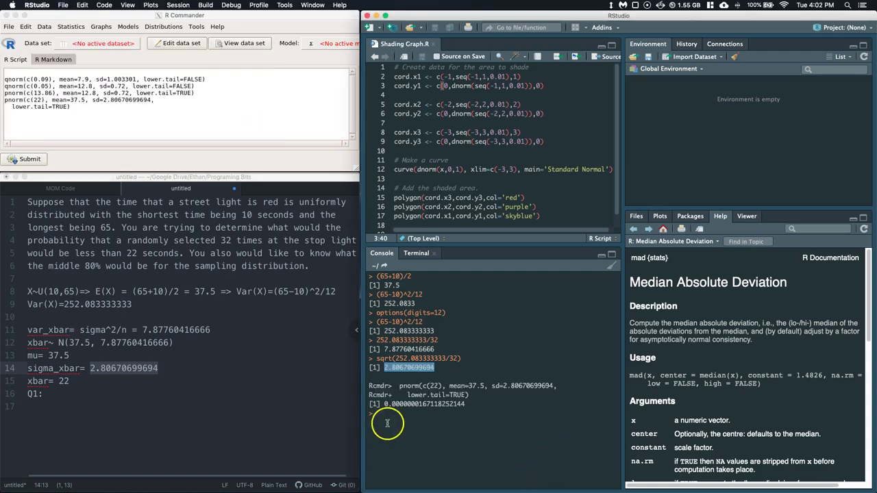
pyautogui.moveTo(465, 404); pyautogui.dragTo(385, 404)
pyautogui.click(54, 396)
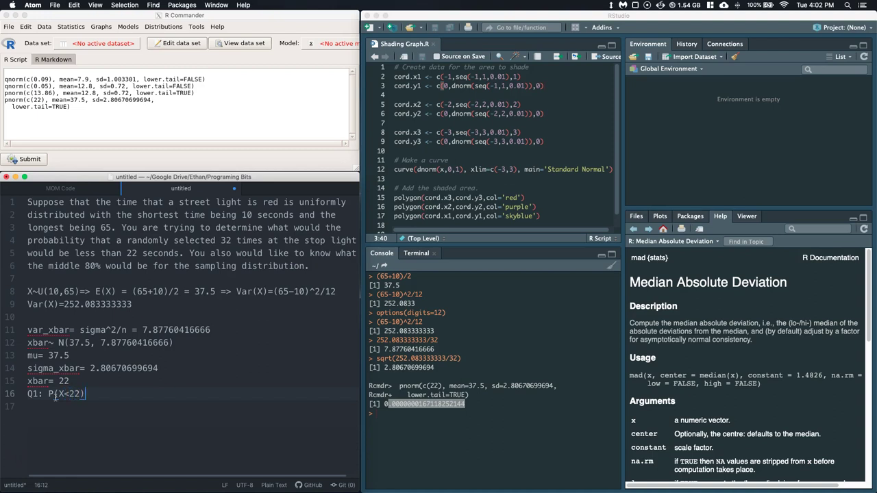
pyautogui.write('P(X<22)=')
pyautogui.click(470, 407)
pyautogui.moveTo(465, 404); pyautogui.dragTo(384, 405)
pyautogui.press('super+c')
pyautogui.click(115, 399)
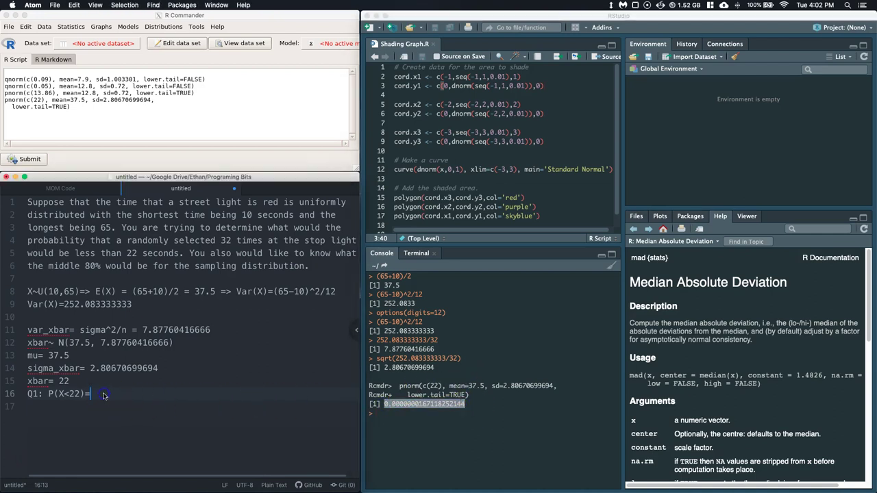
pyautogui.press('super+v')
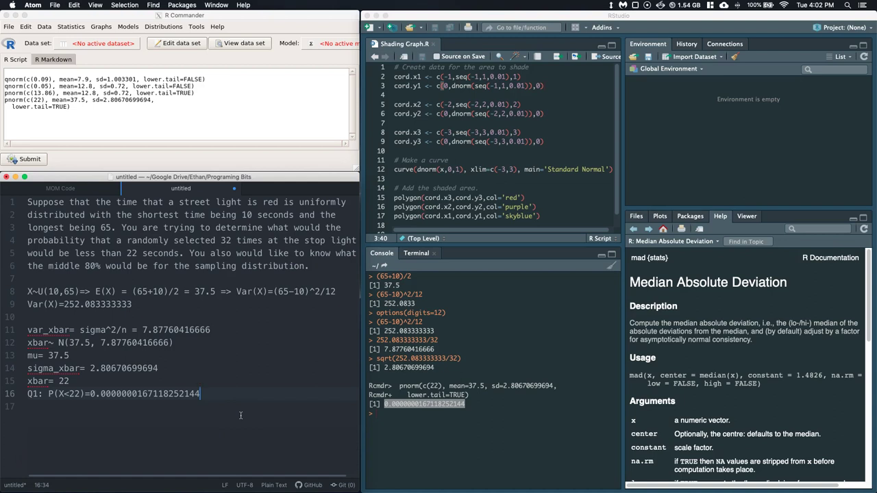
# Step: Plot the normal density function in R Commander with mean 37.5 and standard deviation 2.80670699694
pyautogui.click(228, 96)
pyautogui.click(155, 28)
pyautogui.moveTo(172, 46)
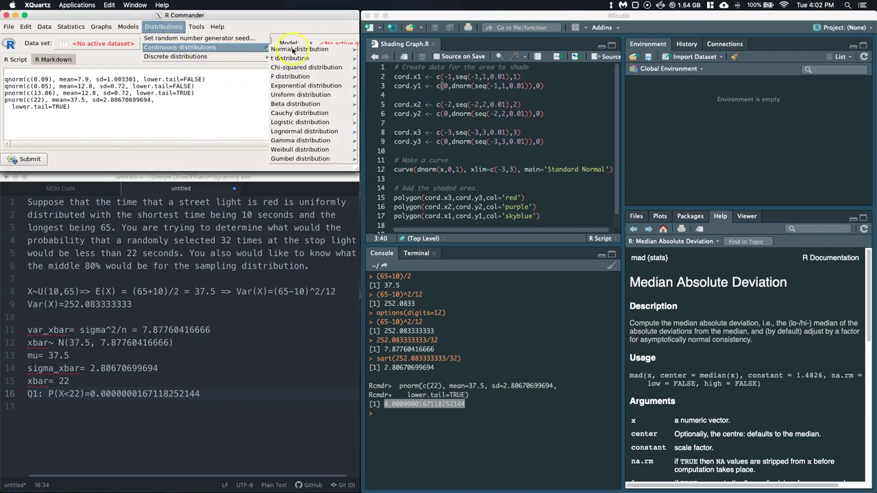
pyautogui.moveTo(288, 52)
pyautogui.click(405, 78)
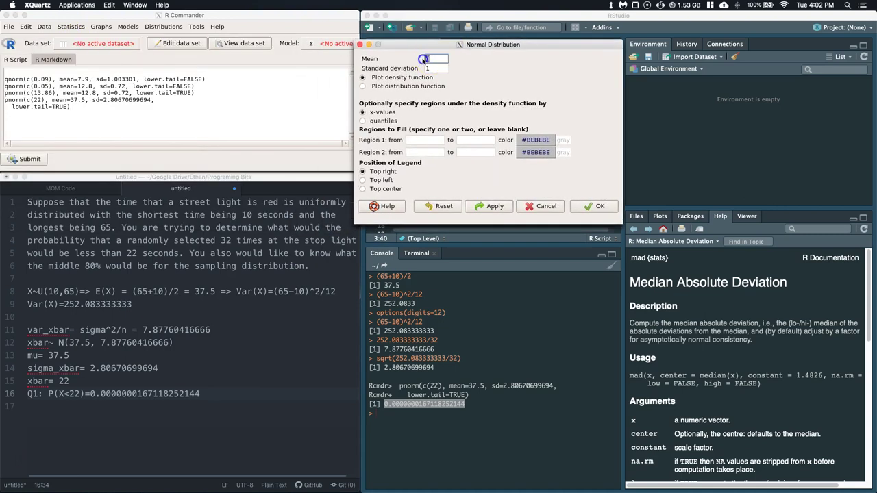
pyautogui.write('37.5')
pyautogui.click(308, 92)
pyautogui.click(171, 394)
pyautogui.moveTo(152, 370); pyautogui.dragTo(92, 368)
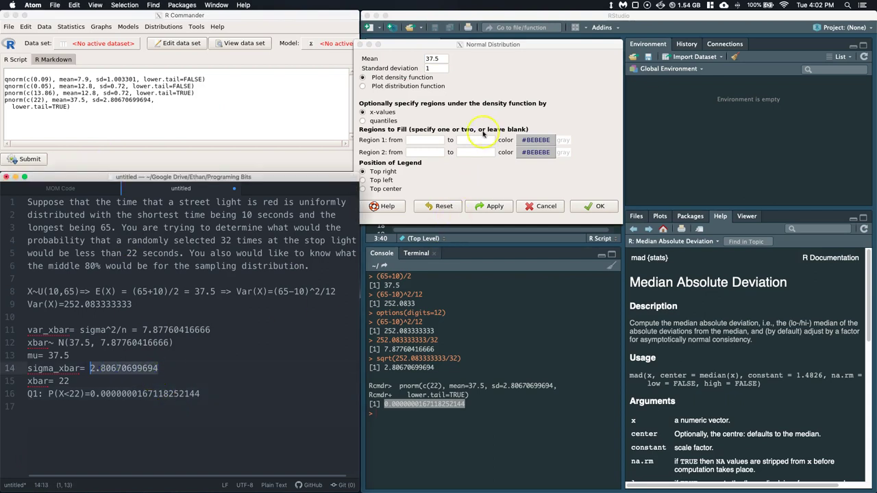
pyautogui.click(422, 69)
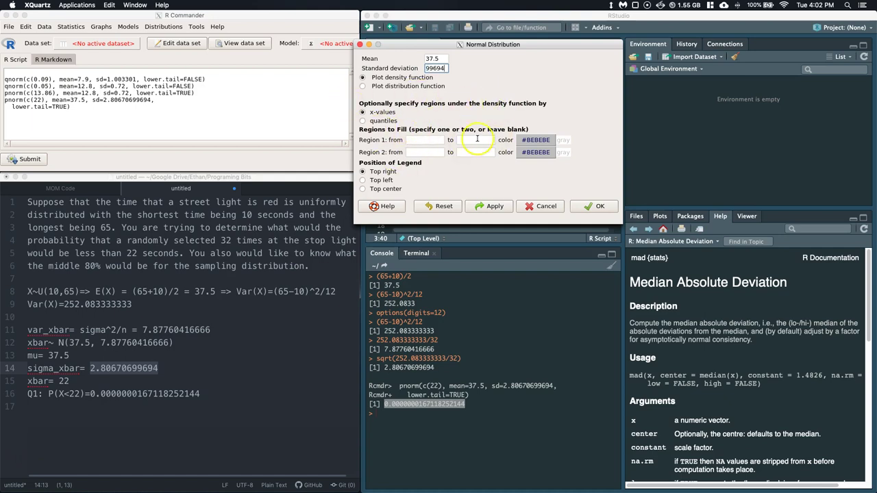
pyautogui.click(600, 207)
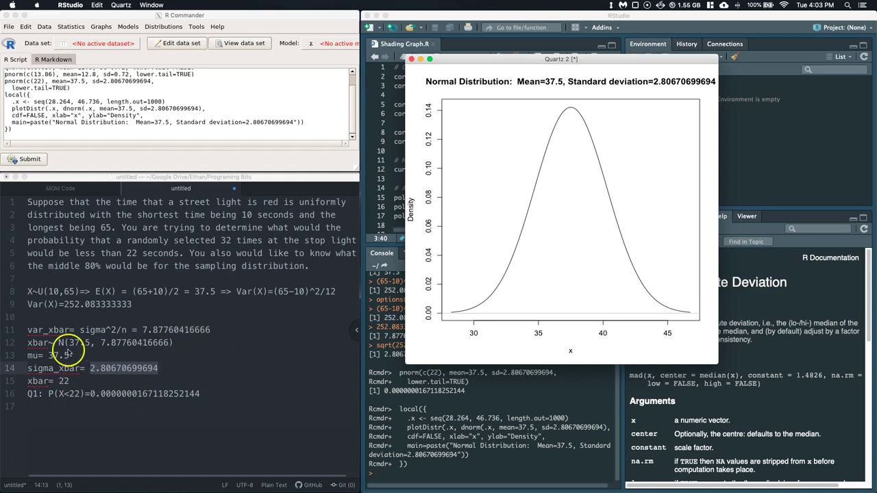
# Step: Change the threshold in the problem statement of the notes to 33 seconds
pyautogui.click(134, 253)
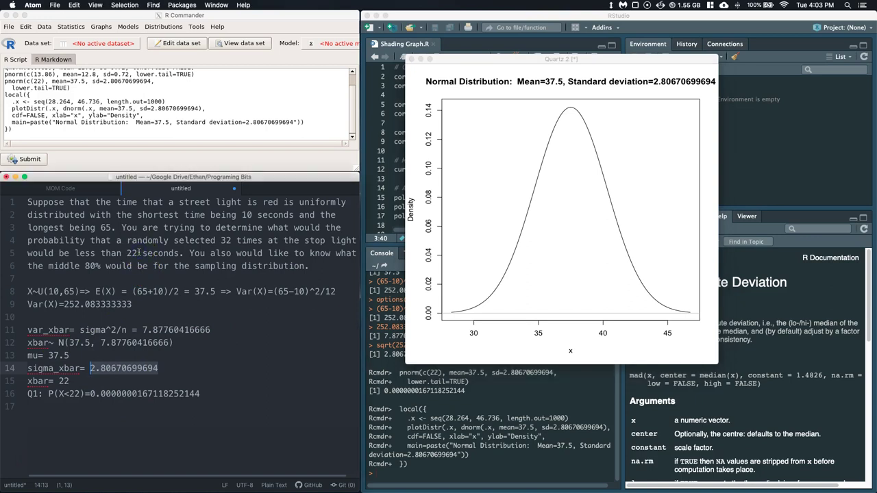
pyautogui.moveTo(127, 253); pyautogui.dragTo(132, 252)
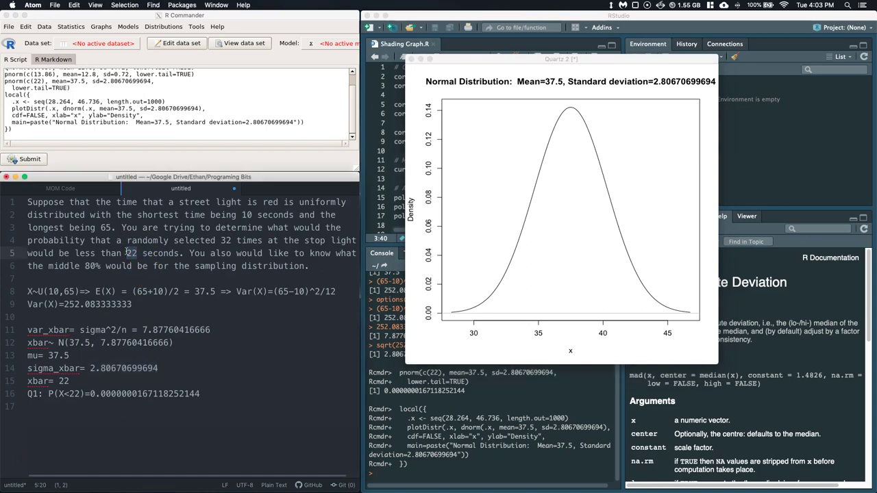
pyautogui.write('32')
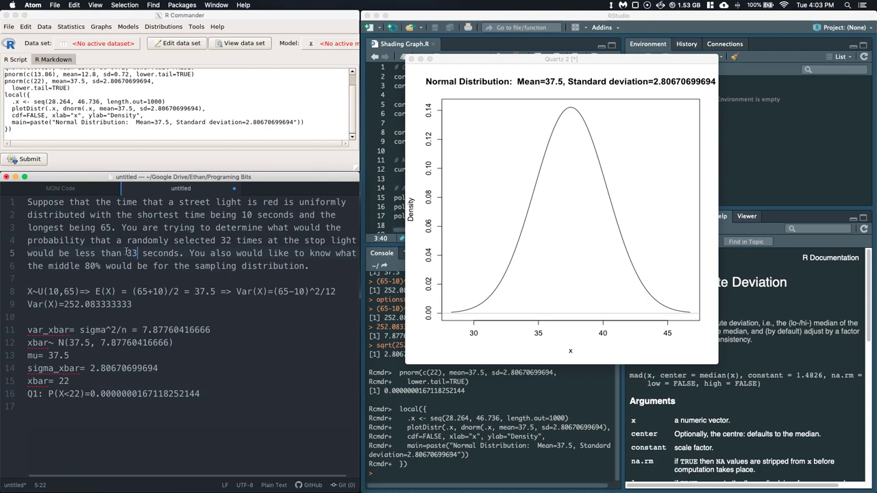
# Step: Duplicate the xbar= 22 line below itself and change the copy to xbar= 33
pyautogui.moveTo(68, 381); pyautogui.dragTo(24, 382)
pyautogui.click(72, 381)
pyautogui.press('Return')
pyautogui.press('super+v')
pyautogui.moveTo(69, 394); pyautogui.dragTo(59, 393)
pyautogui.write('33')
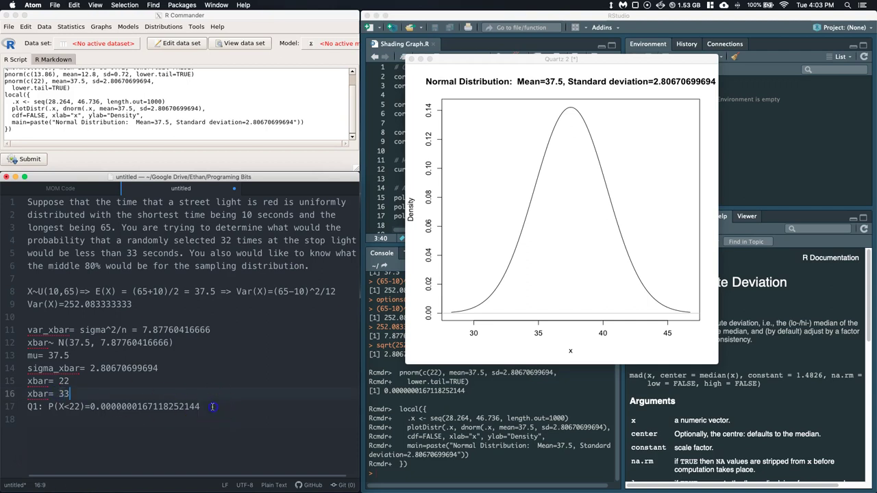
# Step: Duplicate the P(X<22) expression onto a new line in the notes and change the copy to P(X<33)= without a value
pyautogui.moveTo(210, 406); pyautogui.dragTo(48, 407)
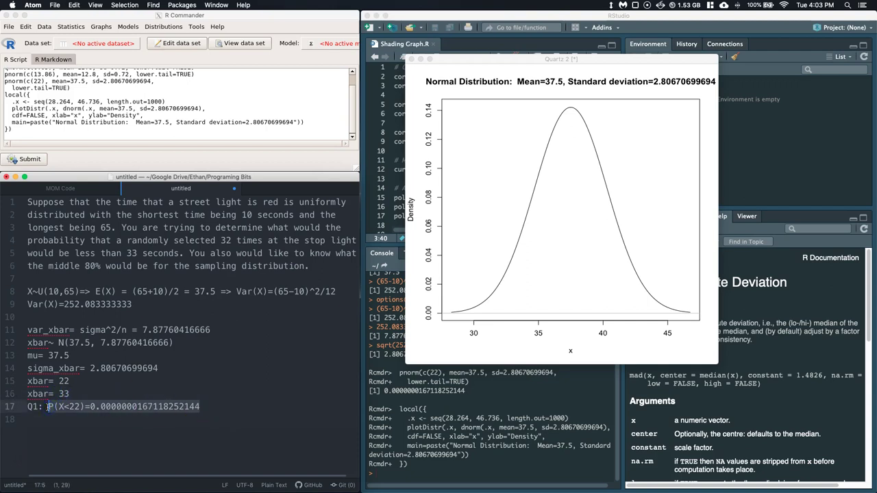
pyautogui.click(215, 407)
pyautogui.press('super+v')
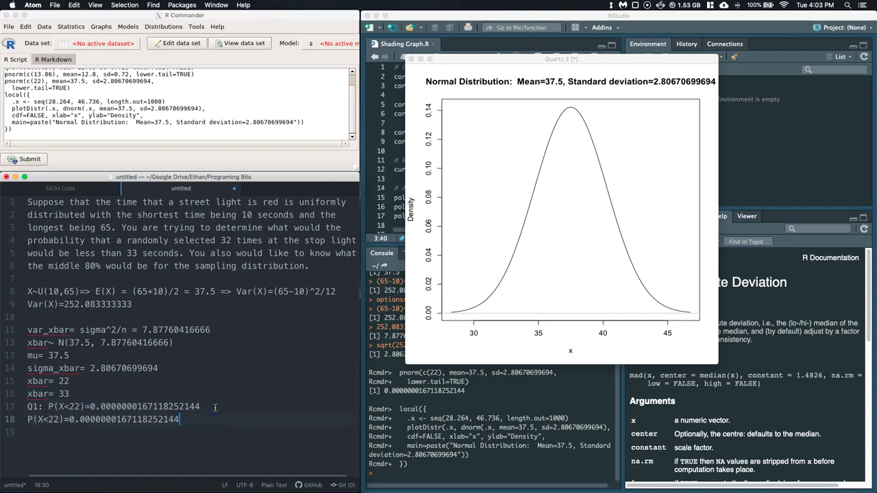
pyautogui.moveTo(48, 419); pyautogui.dragTo(53, 419)
pyautogui.write('33')
pyautogui.moveTo(190, 419); pyautogui.dragTo(70, 421)
pyautogui.press('BackSpace')
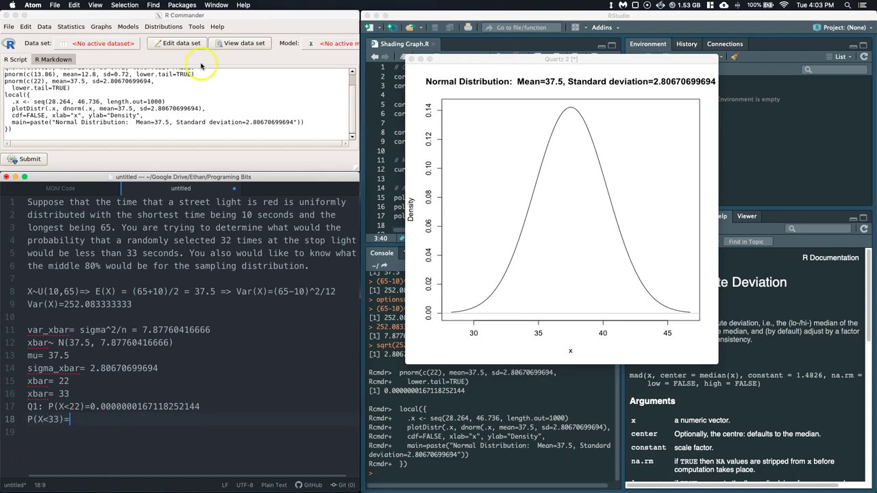
# Step: Compute the lower-tail normal probability for 33 in R Commander with mean 37.5 and standard deviation 2.80670699694
pyautogui.click(123, 26)
pyautogui.click(128, 27)
pyautogui.moveTo(163, 26)
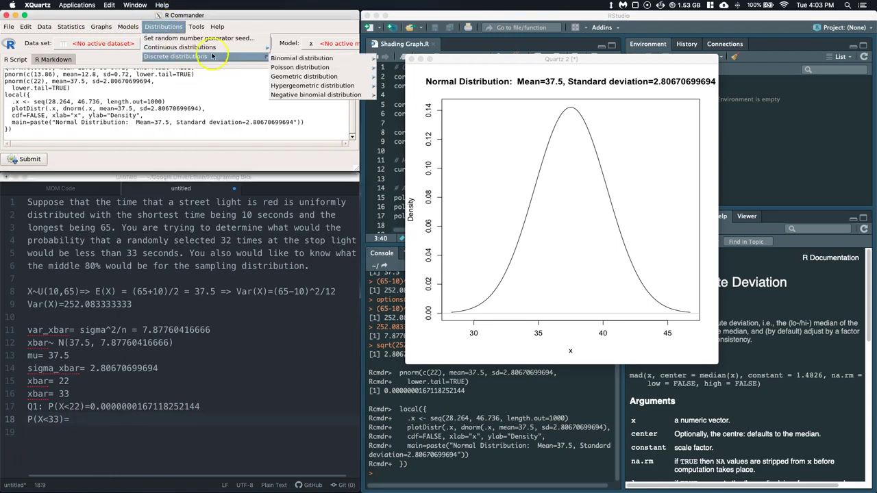
pyautogui.moveTo(179, 47)
pyautogui.moveTo(299, 49)
pyautogui.click(382, 59)
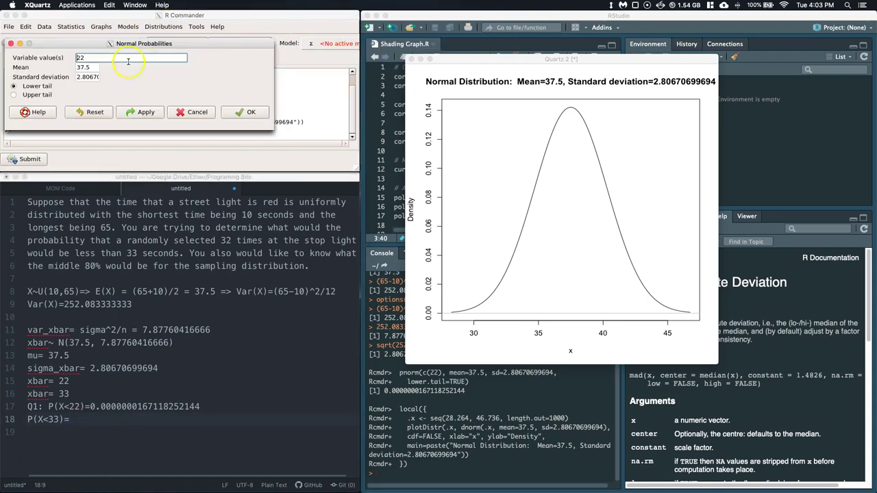
pyautogui.moveTo(91, 59); pyautogui.dragTo(51, 57)
pyautogui.click(239, 111)
# Step: Copy the probability 0.0544339559718 from the RStudio console and paste it behind P(X<33)= in the notes
pyautogui.click(456, 462)
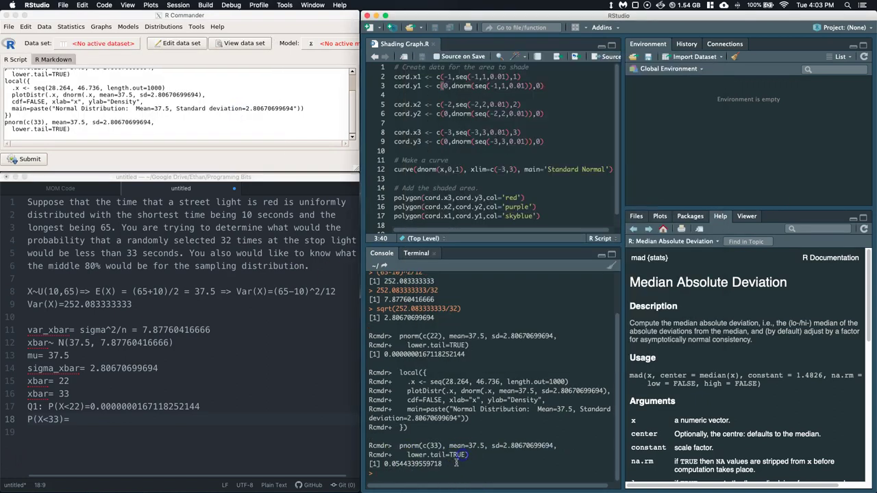
pyautogui.moveTo(439, 464); pyautogui.dragTo(384, 463)
pyautogui.press('super+c')
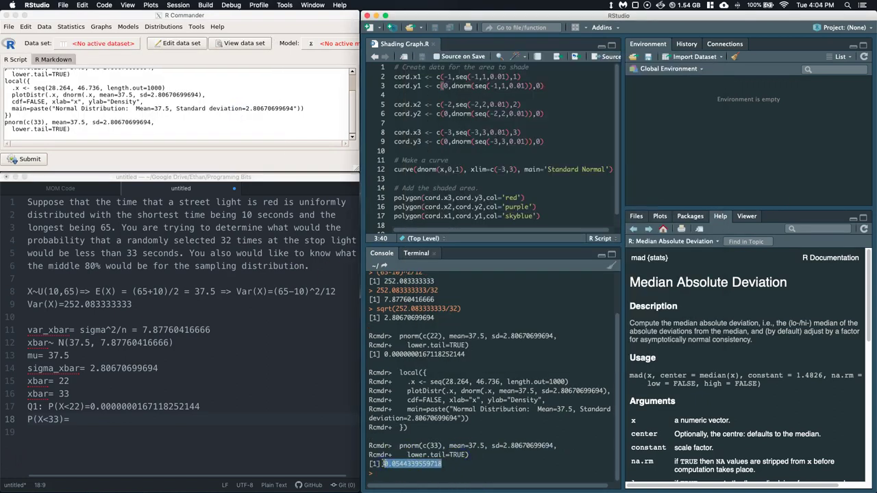
pyautogui.click(95, 419)
pyautogui.press('super+v')
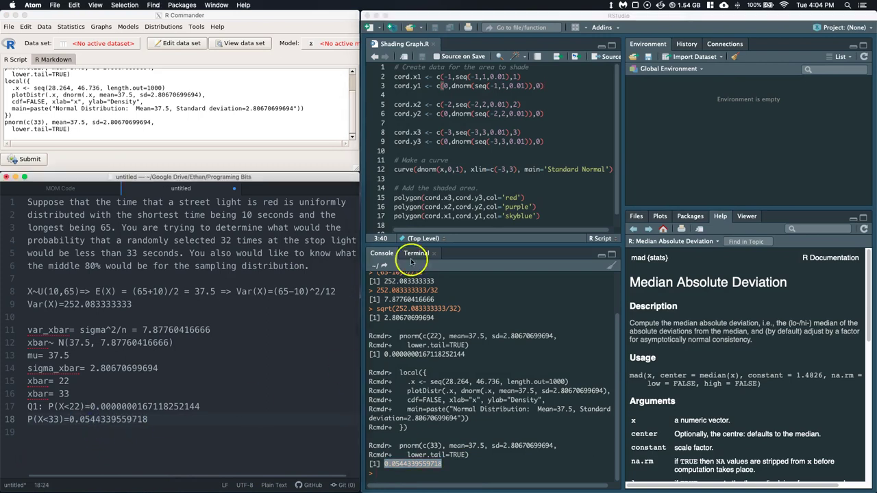
# Step: Plot the normal density function in R Commander with the region from 0 to 33 filled and bring the plot window to the front
pyautogui.click(163, 27)
pyautogui.click(165, 27)
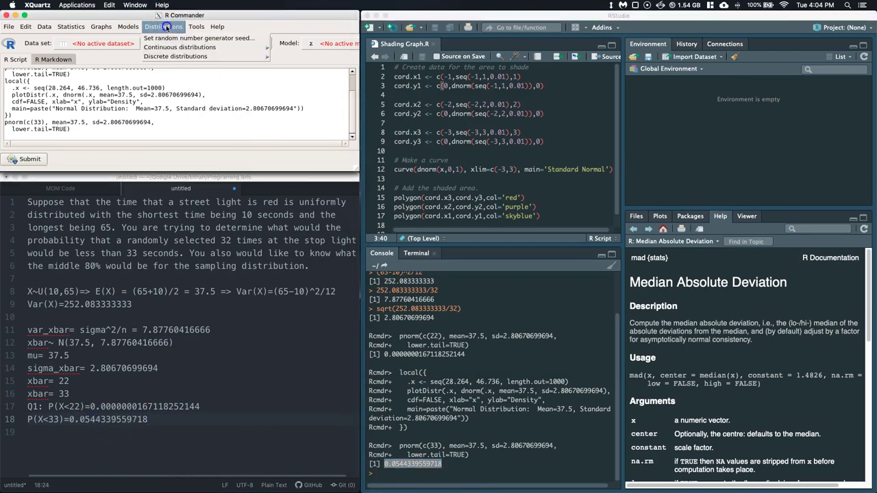
pyautogui.moveTo(180, 47)
pyautogui.moveTo(300, 49)
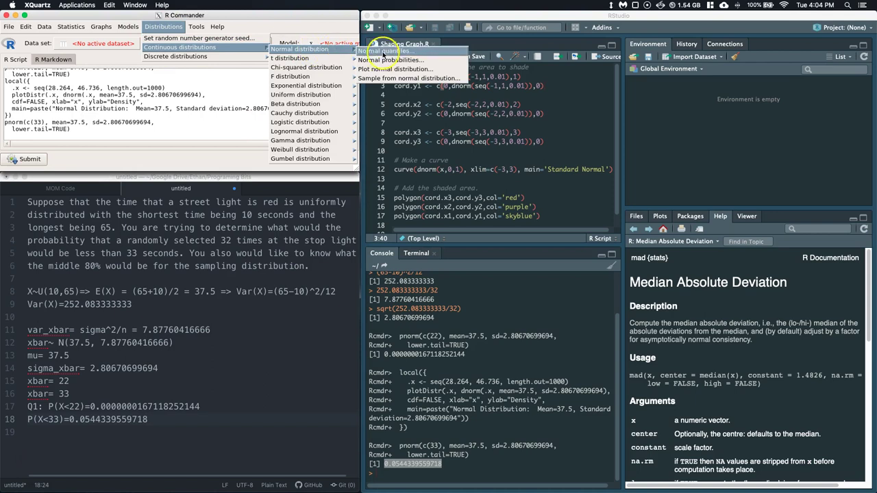
pyautogui.click(393, 69)
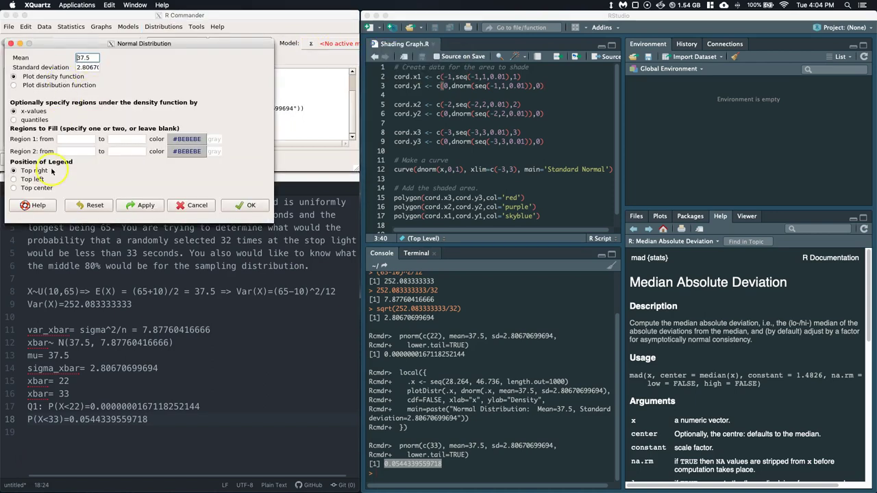
pyautogui.click(80, 139)
pyautogui.click(122, 139)
pyautogui.write('33')
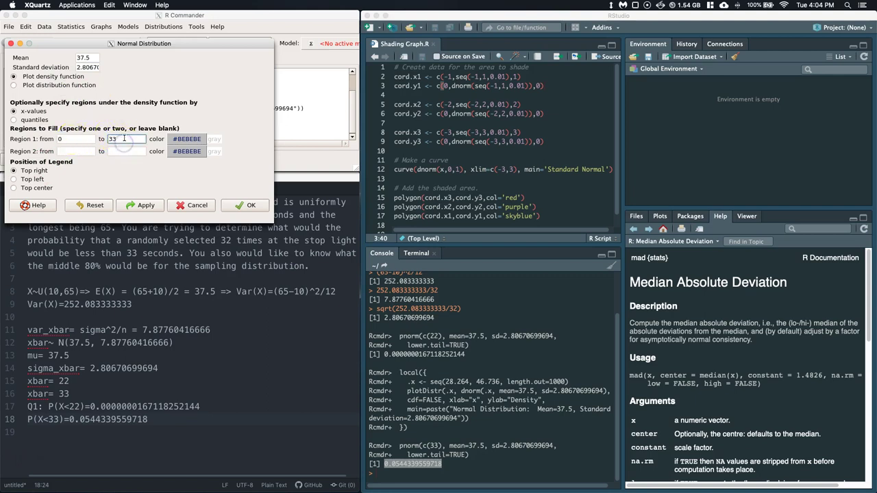
pyautogui.click(228, 212)
pyautogui.click(237, 207)
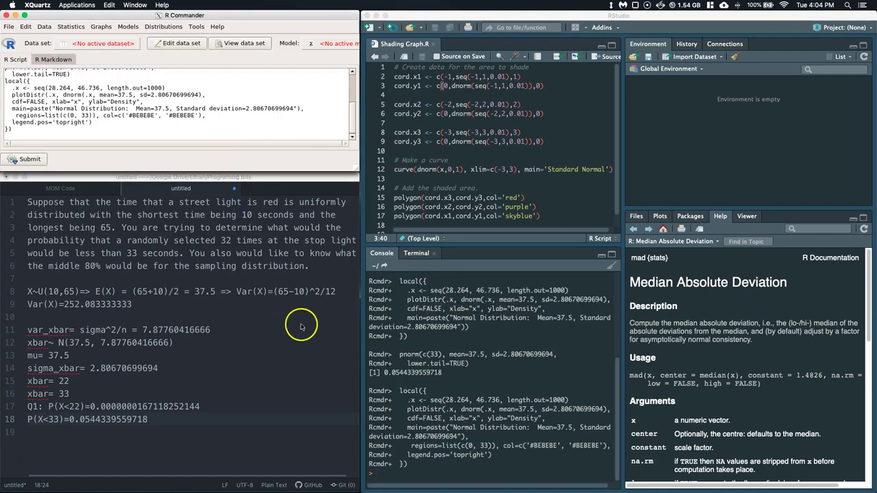
pyautogui.hotkey('ctrl', 'Up')
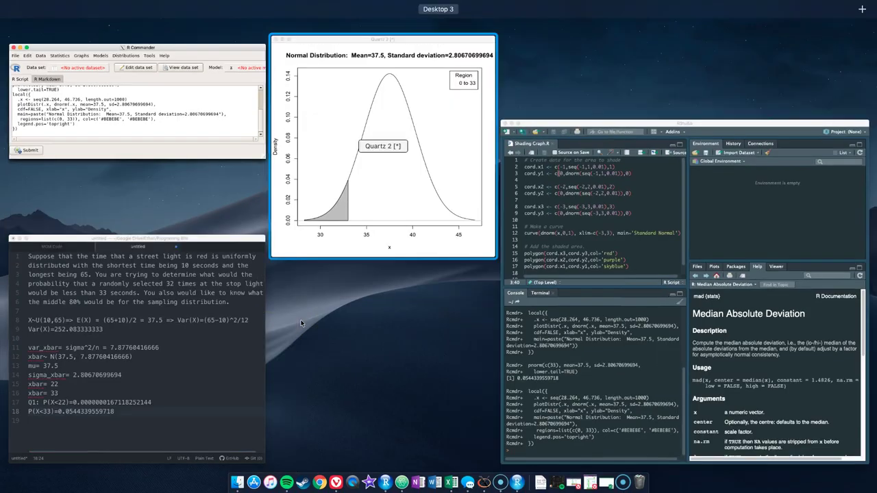
pyautogui.click(445, 240)
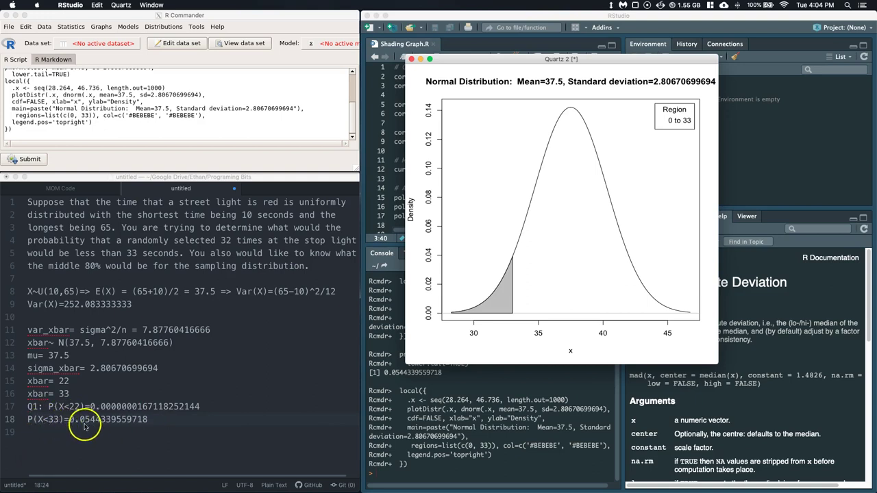
# Step: Insert a blank line above Q1 in the notes and start a Q2: entry below the P(X<33) line, separated by a blank line
pyautogui.click(158, 417)
pyautogui.press('Return')
pyautogui.click(74, 393)
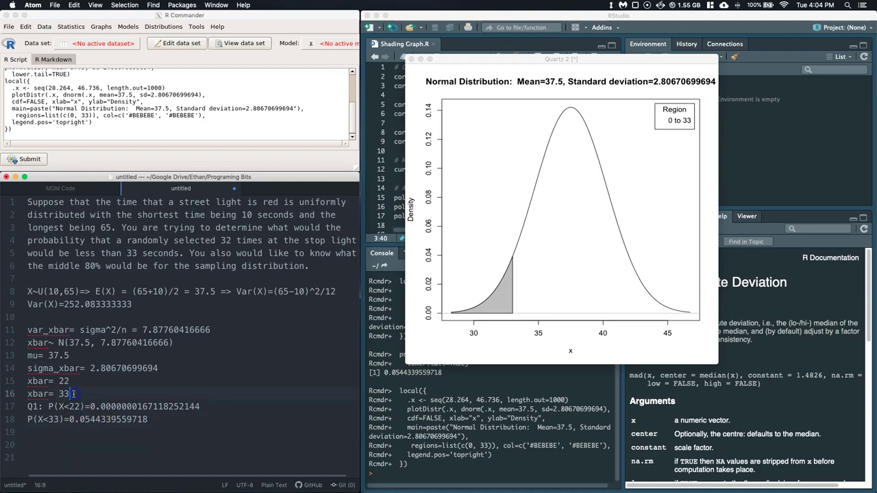
pyautogui.press('Return')
pyautogui.click(79, 443)
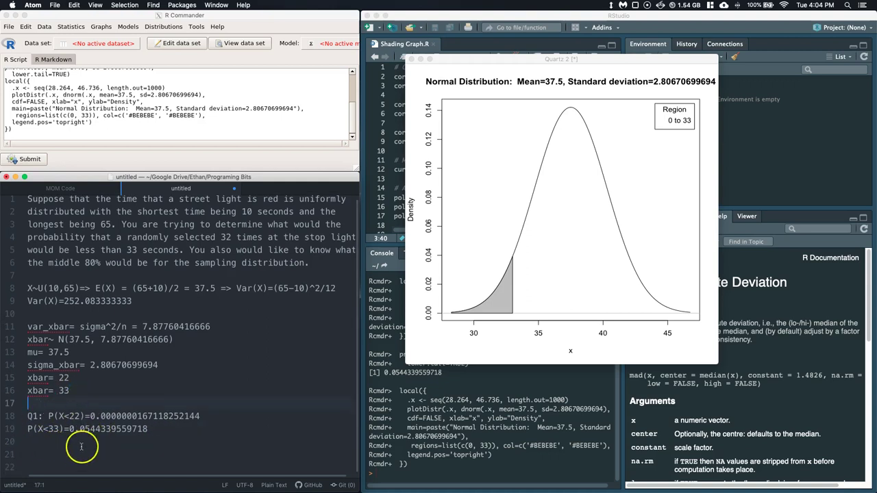
pyautogui.press('Return')
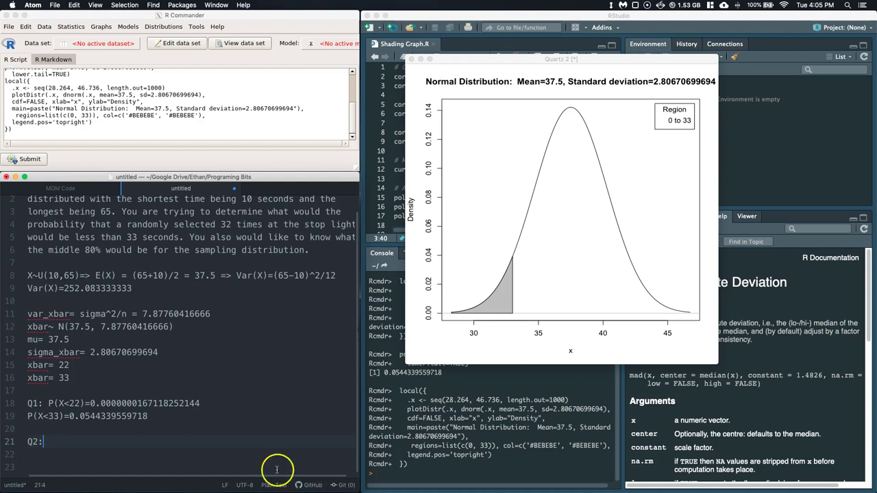
# Step: Complete the Q2 line with .8/2=0.4, High=.5+.4 = .9 and Low= .5-.4 = .1
pyautogui.click(56, 442)
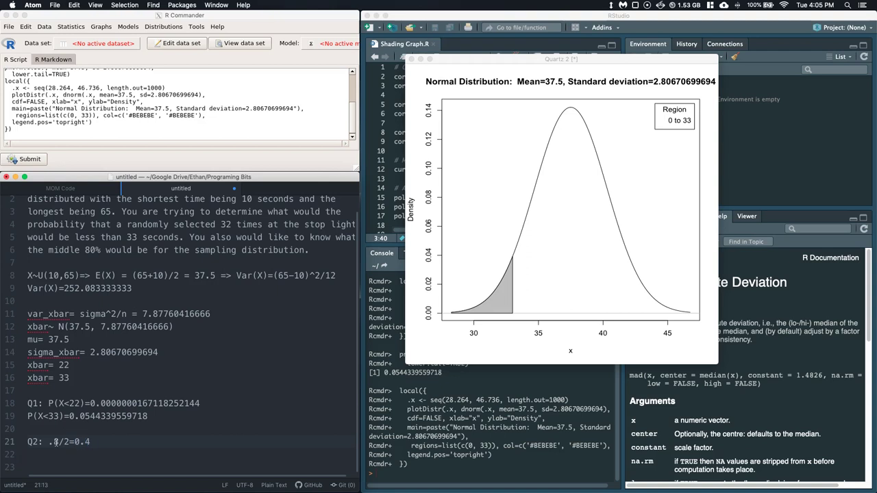
pyautogui.write('High')
pyautogui.write('Lowe')
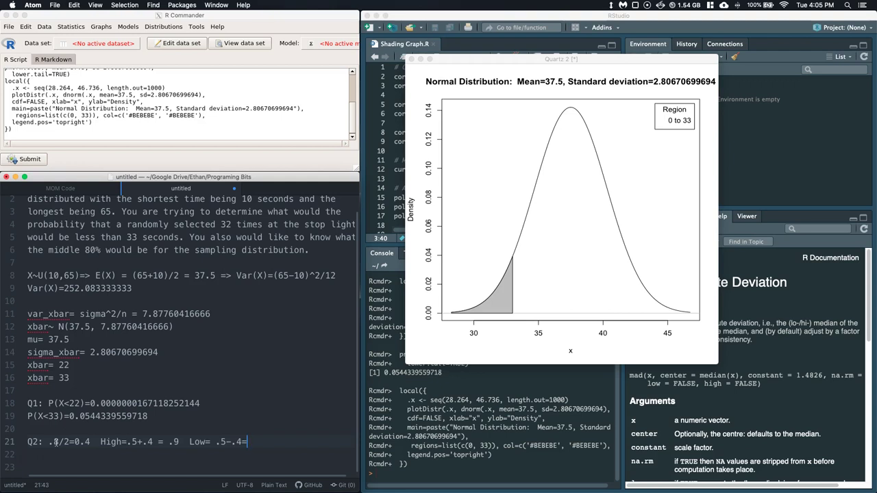
pyautogui.click(241, 442)
pyautogui.click(252, 442)
# Step: Start a normal quantiles calculation in R Commander with probabilities .9,.1 and mean 37.5
pyautogui.click(170, 27)
pyautogui.click(170, 27)
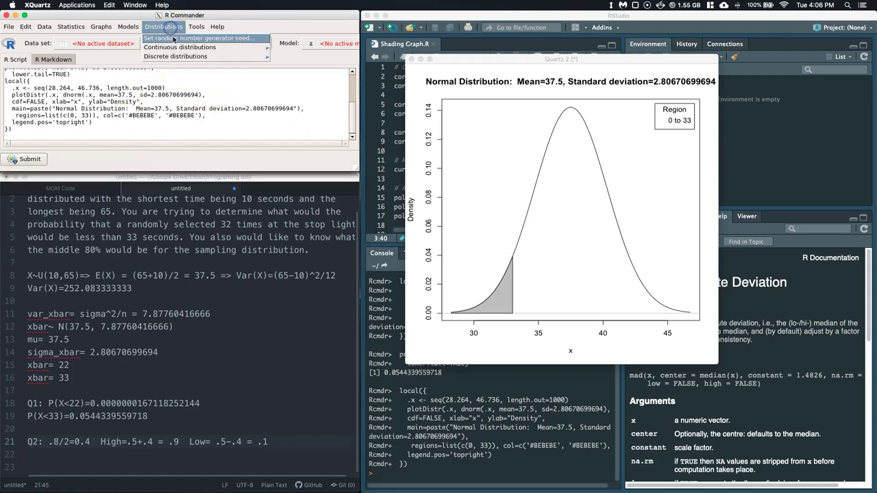
pyautogui.moveTo(185, 47)
pyautogui.moveTo(307, 50)
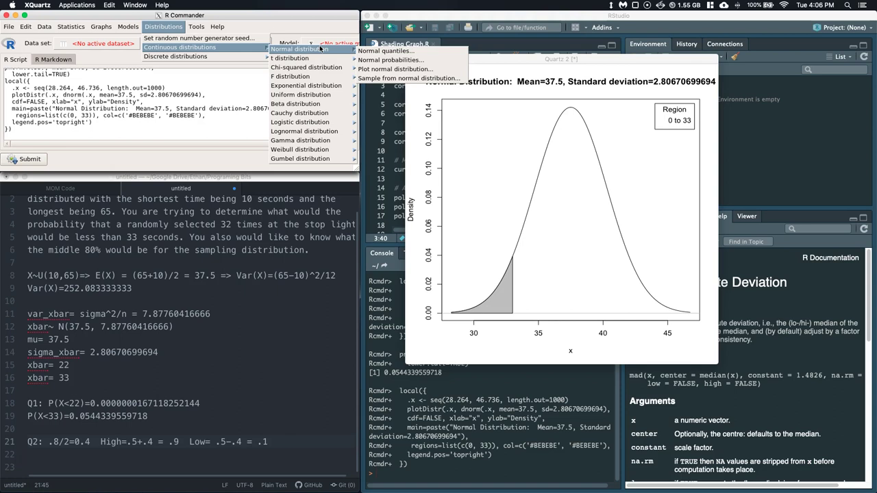
pyautogui.click(398, 50)
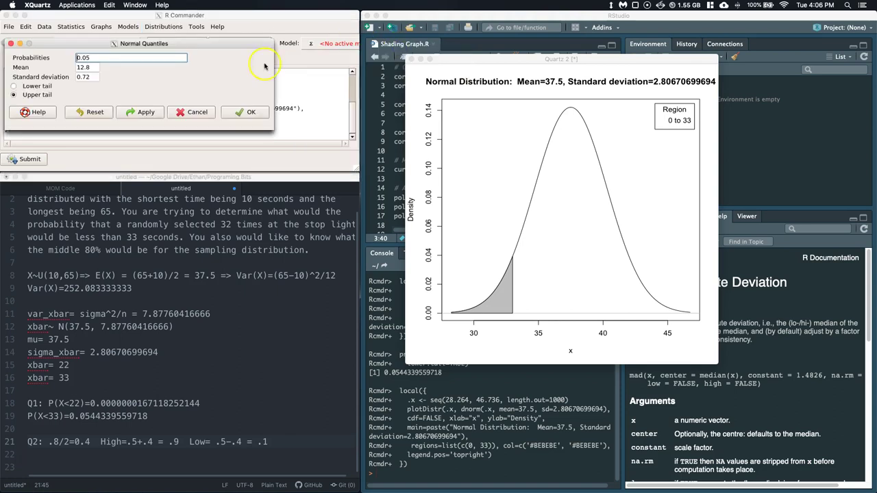
pyautogui.press('Tab')
pyautogui.press('BackSpace')
pyautogui.hotkey('shift', 'Tab')
pyautogui.press('BackSpace')
pyautogui.click(87, 67)
pyautogui.write('37.5')
# Step: Set the standard deviation to 2.80670699694 copied from sigma_xbar in the notes, choose the lower tail, and compute the quantiles
pyautogui.press('Tab')
pyautogui.press('BackSpace')
pyautogui.click(163, 352)
pyautogui.moveTo(163, 352); pyautogui.dragTo(91, 354)
pyautogui.press('super+c')
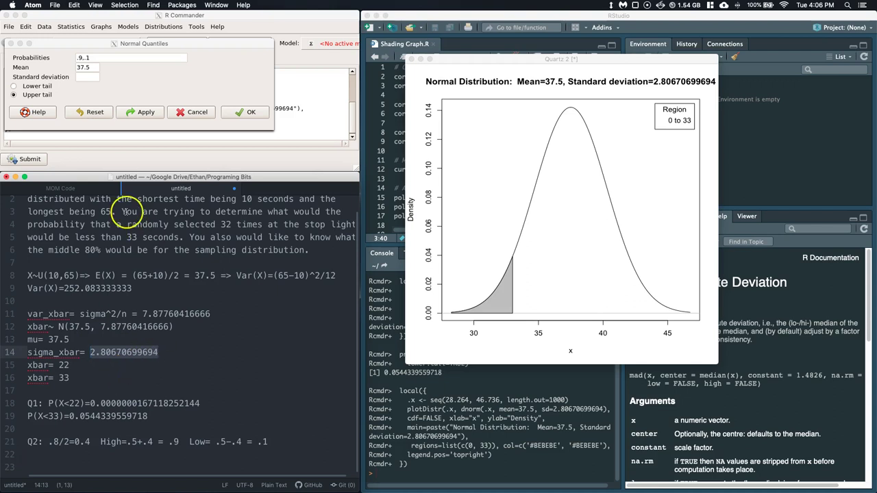
pyautogui.click(84, 78)
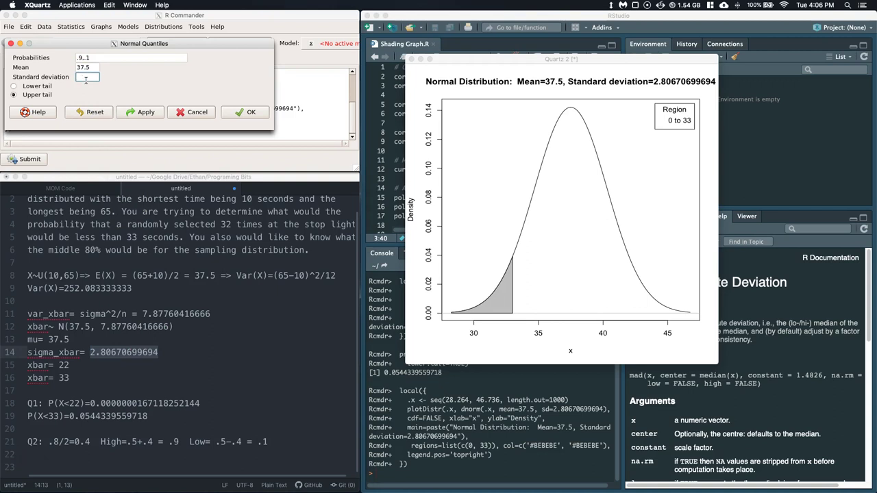
pyautogui.press('super+v')
pyautogui.press('Left')
pyautogui.press('Left')
pyautogui.click(13, 87)
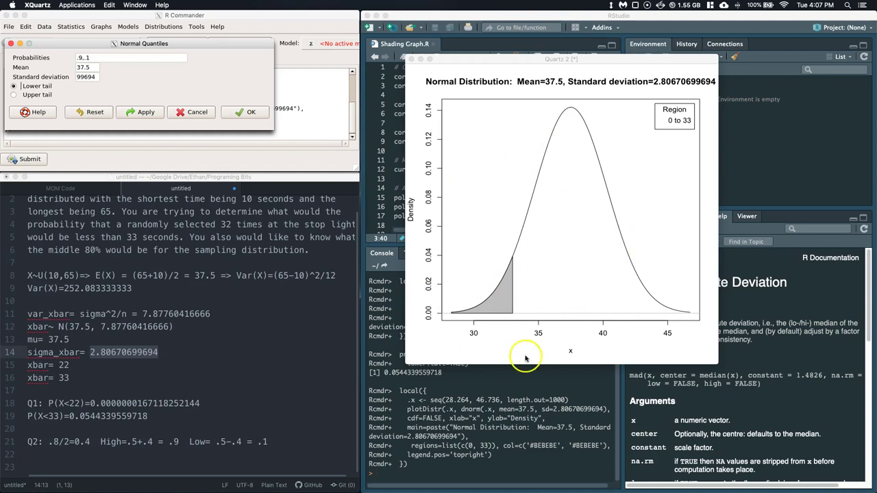
pyautogui.click(244, 112)
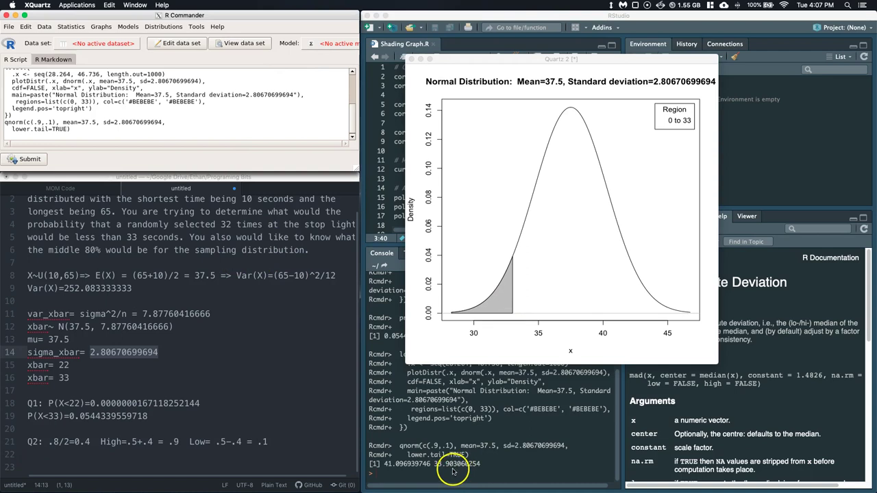
# Step: Paste the copied value 2.80670699694 into the RStudio console and run it
pyautogui.click(411, 476)
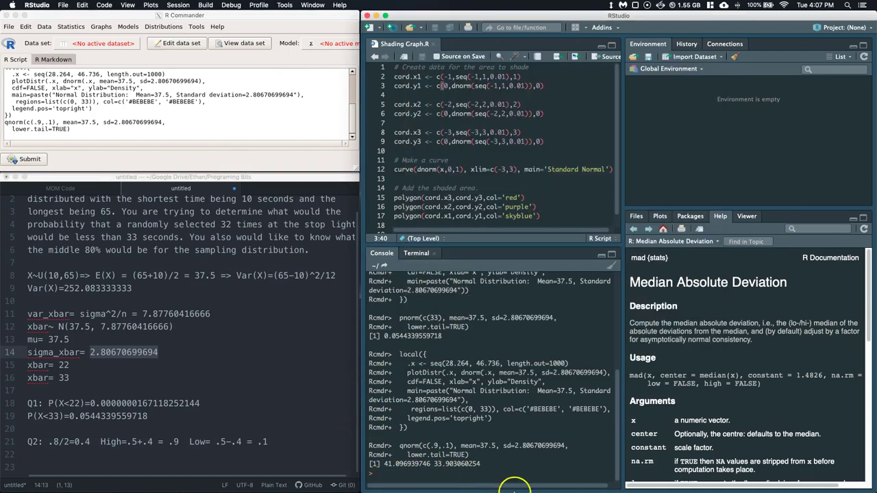
pyautogui.press('super+v')
pyautogui.press('Return')
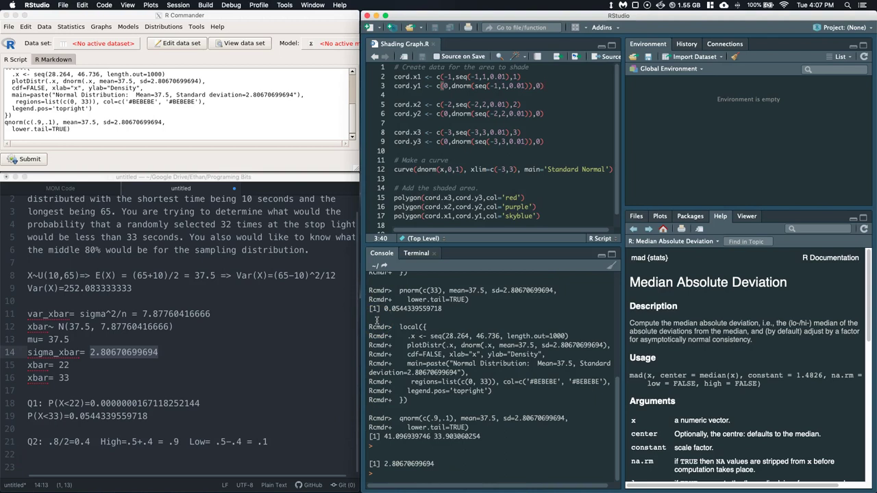
# Step: Bring the density plot window to the front and move it clear of the console output
pyautogui.hotkey('ctrl', 'Up')
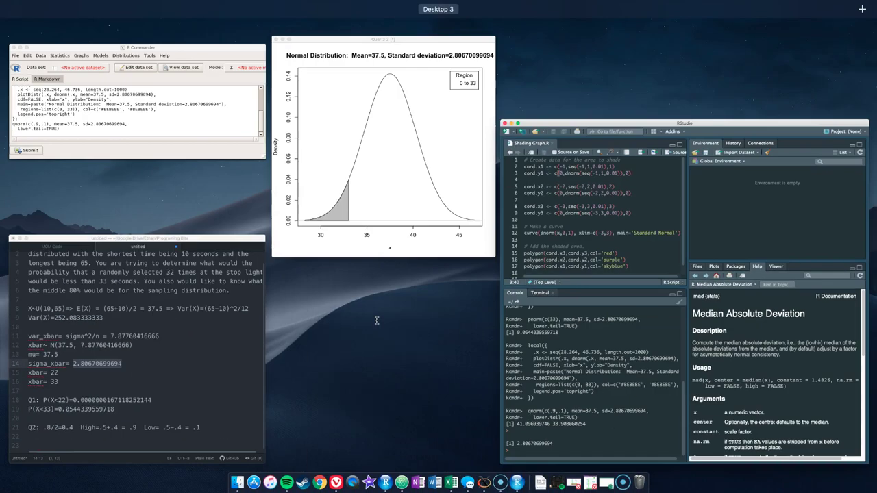
pyautogui.click(497, 73)
pyautogui.moveTo(489, 59); pyautogui.dragTo(620, 14)
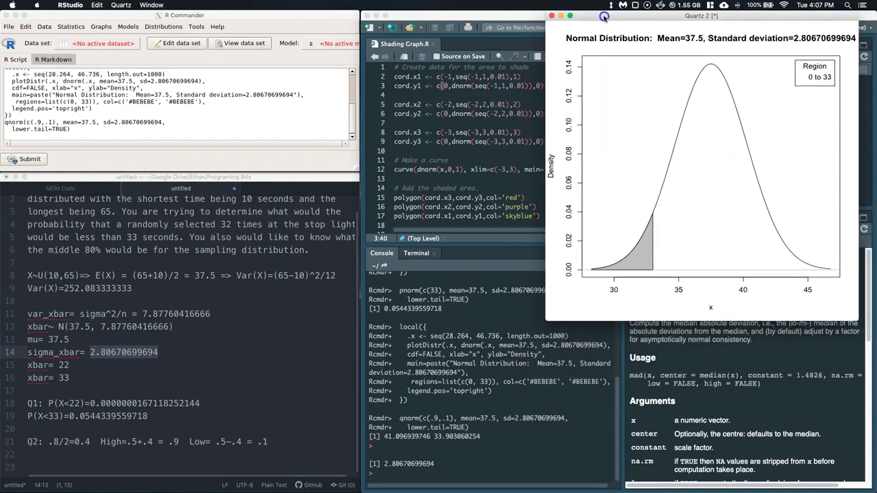
pyautogui.click(420, 488)
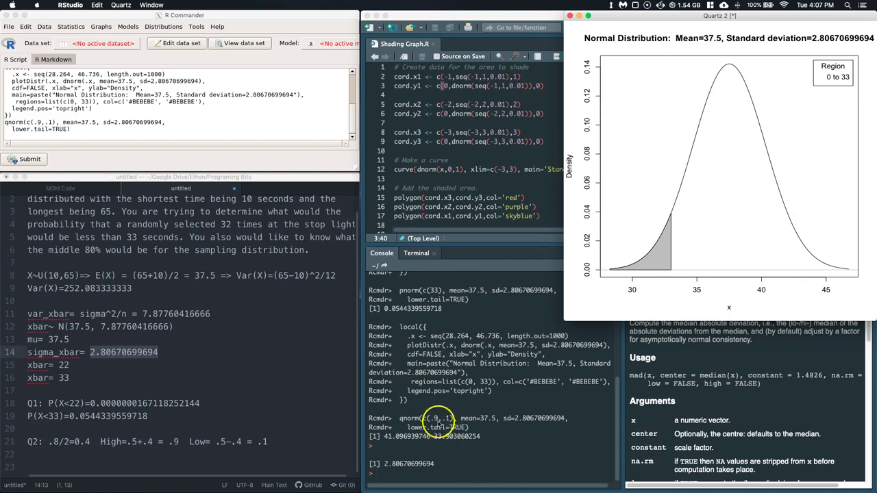
# Step: Copy both qnorm results from the console and add them to the notes under Q2 on a new line labelled "Upper:"
pyautogui.click(432, 457)
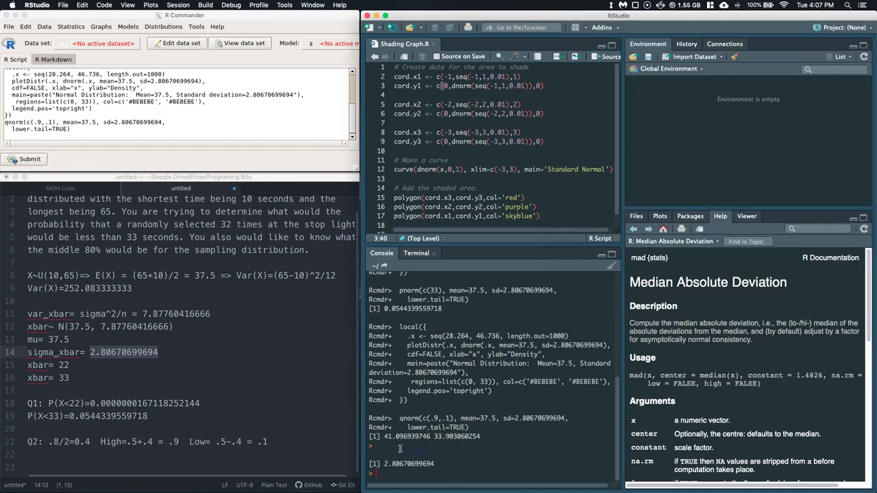
pyautogui.moveTo(384, 437); pyautogui.dragTo(484, 436)
pyautogui.press('super+c')
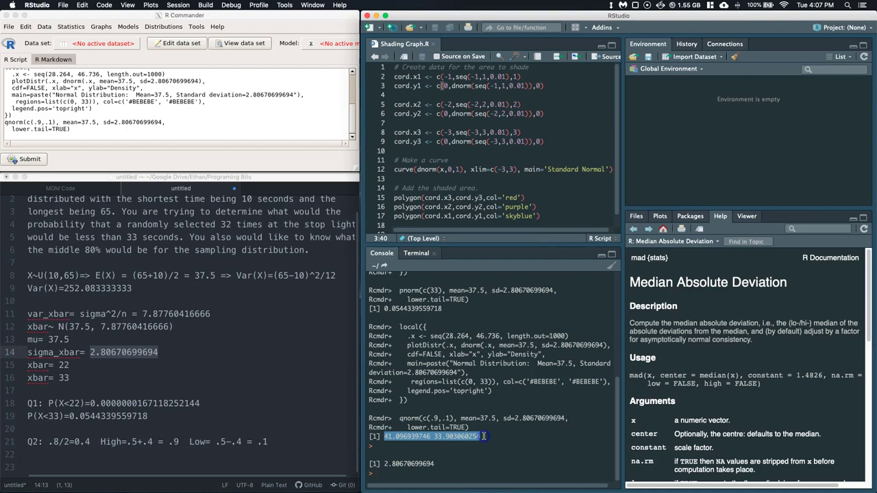
pyautogui.click(87, 457)
pyautogui.click(274, 445)
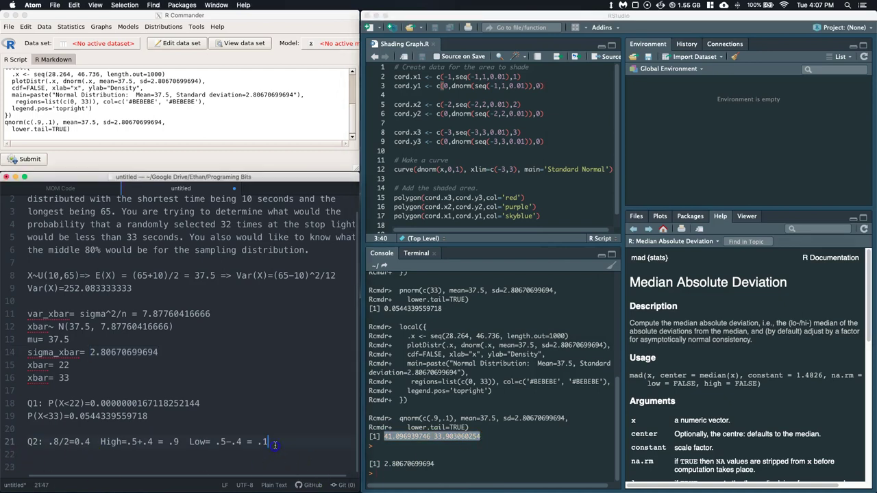
pyautogui.press('Return')
pyautogui.write('Upper')
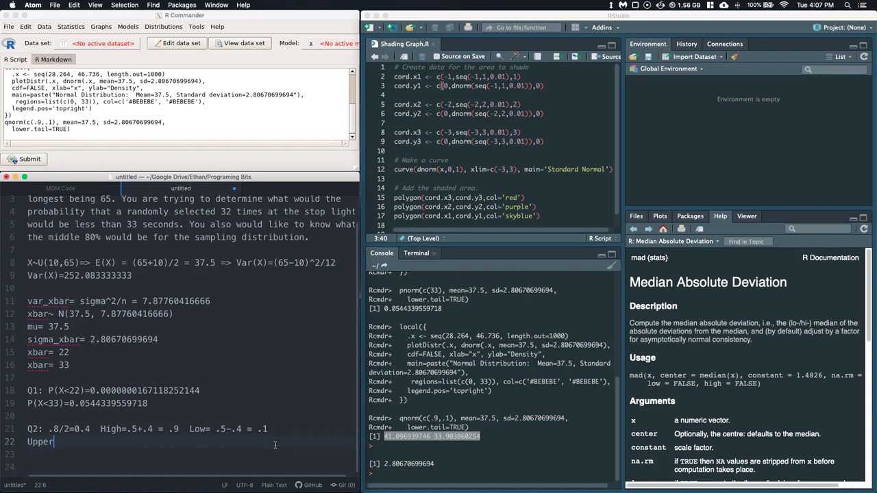
pyautogui.write(':')
pyautogui.press('super+v')
pyautogui.click(287, 446)
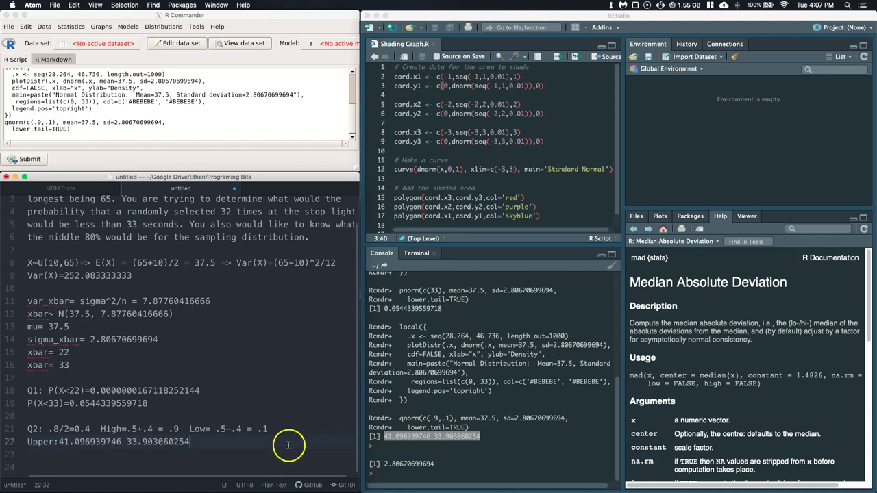
# Step: Move the second quantile, 33.903060254, onto its own line labelled "Lower:" below the Upper value
pyautogui.moveTo(186, 444); pyautogui.dragTo(159, 443)
pyautogui.keyDown('shift'); pyautogui.click(128, 442); pyautogui.keyUp('shift')
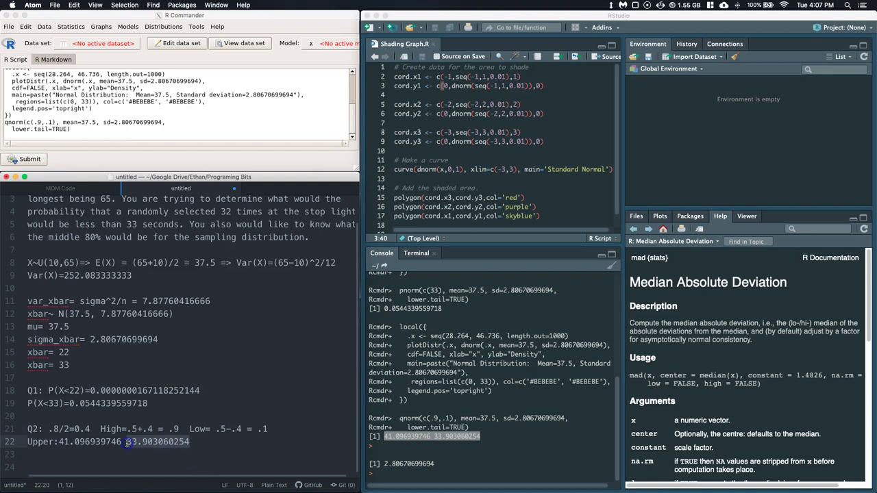
pyautogui.press('super+x')
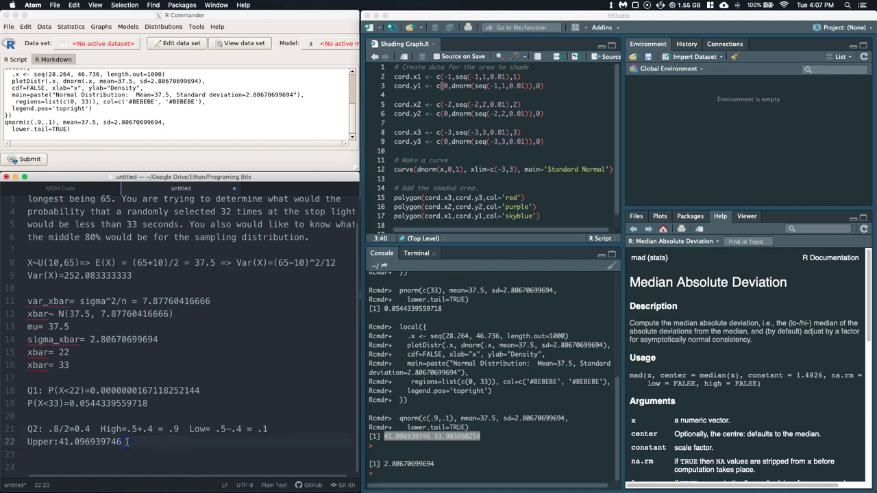
pyautogui.press('Return')
pyautogui.write('Lower')
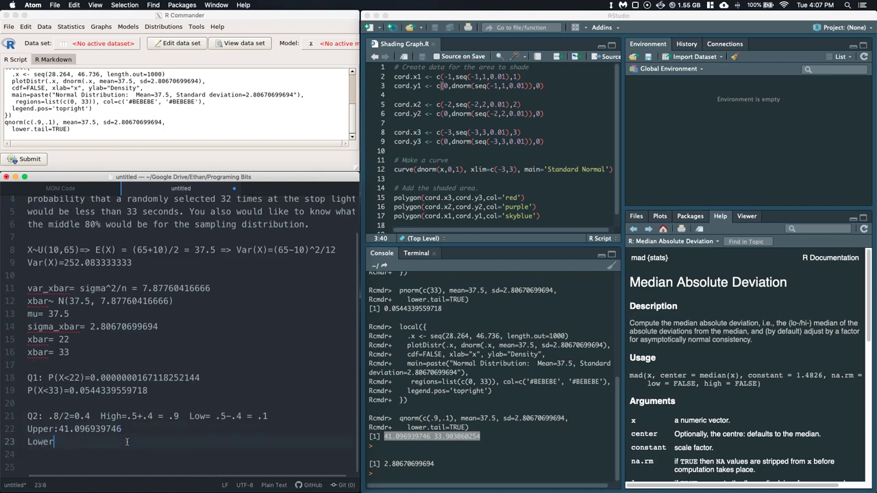
pyautogui.write(':')
pyautogui.press('super+v')
# Step: Switch to R Commander and try to open its distribution commands
pyautogui.click(233, 113)
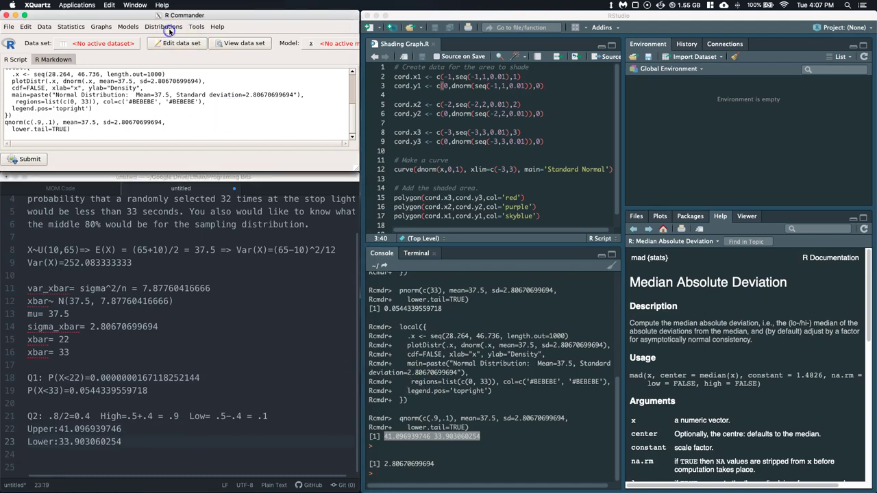
pyautogui.click(169, 26)
pyautogui.click(275, 175)
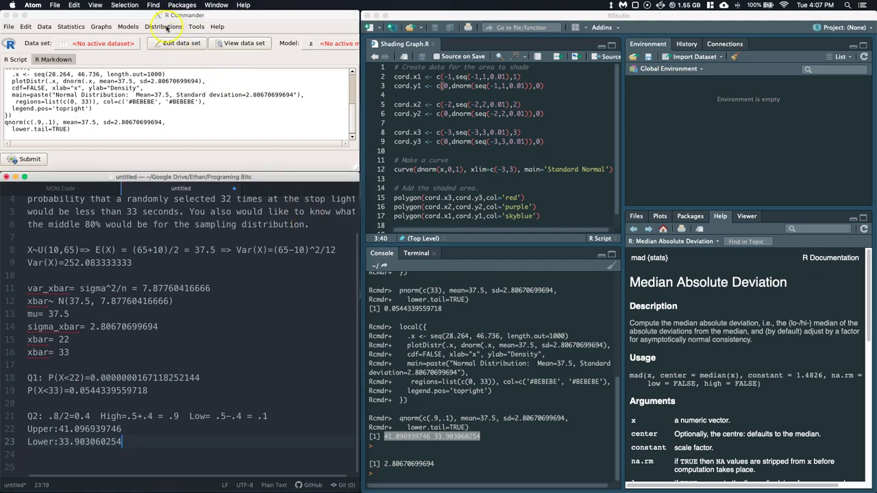
pyautogui.moveTo(102, 15); pyautogui.dragTo(113, 23)
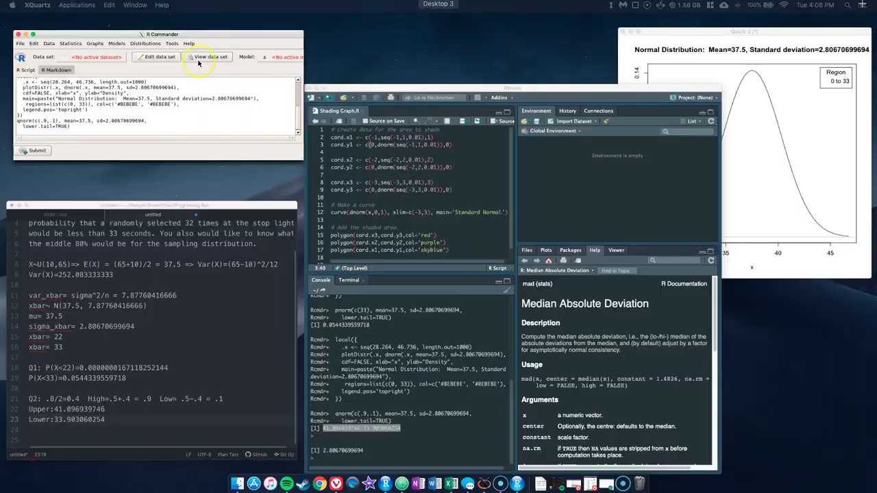
# Step: Find the Quartz density plot among the open windows and close it
pyautogui.hotkey('ctrl', 'Up')
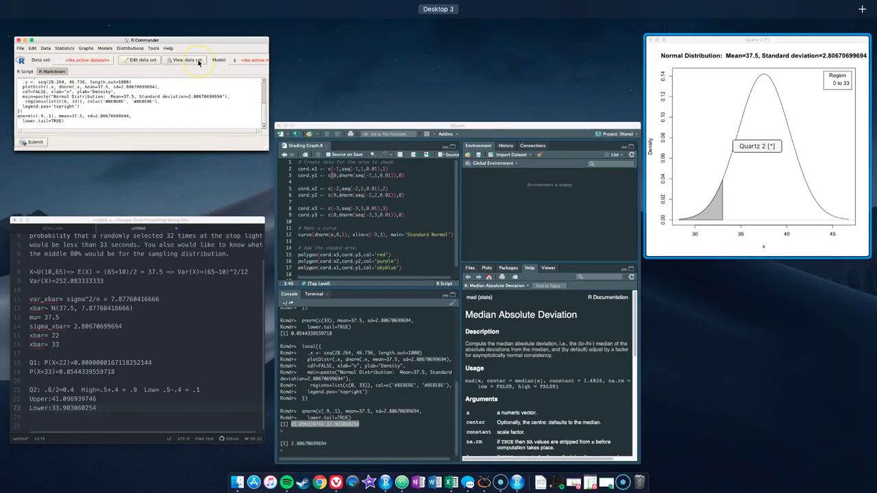
pyautogui.click(628, 48)
pyautogui.click(570, 16)
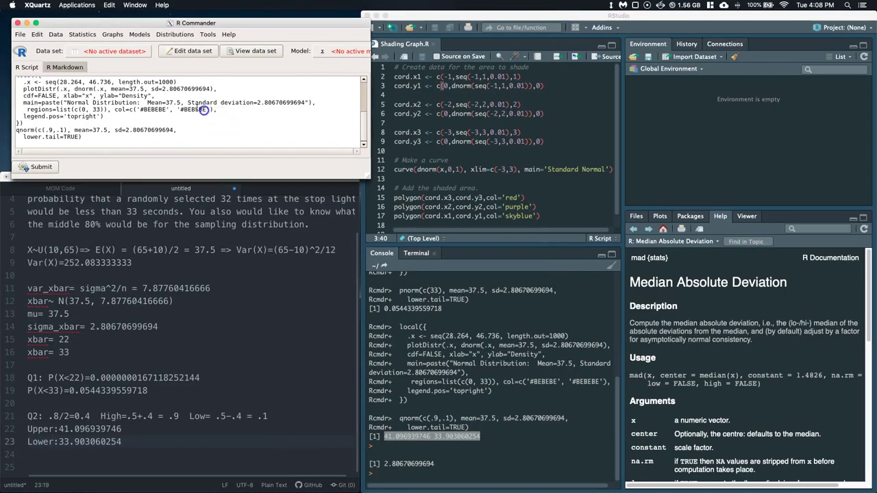
# Step: Bring R Commander to the front and quit X11 to shut it down
pyautogui.hotkey('ctrl', 'Up')
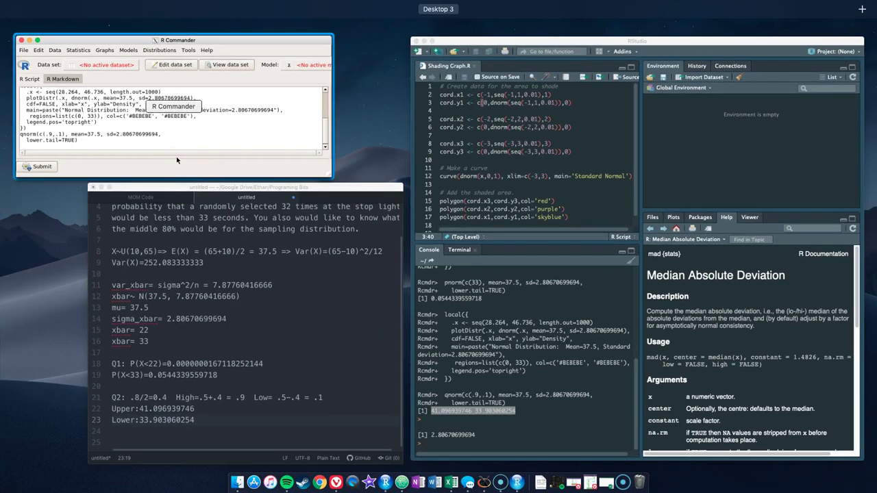
pyautogui.click(176, 156)
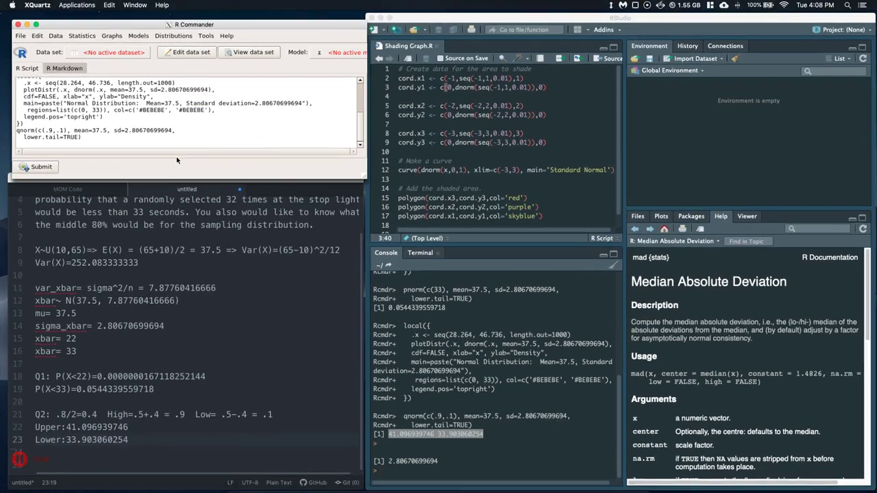
pyautogui.moveTo(155, 23); pyautogui.dragTo(146, 12)
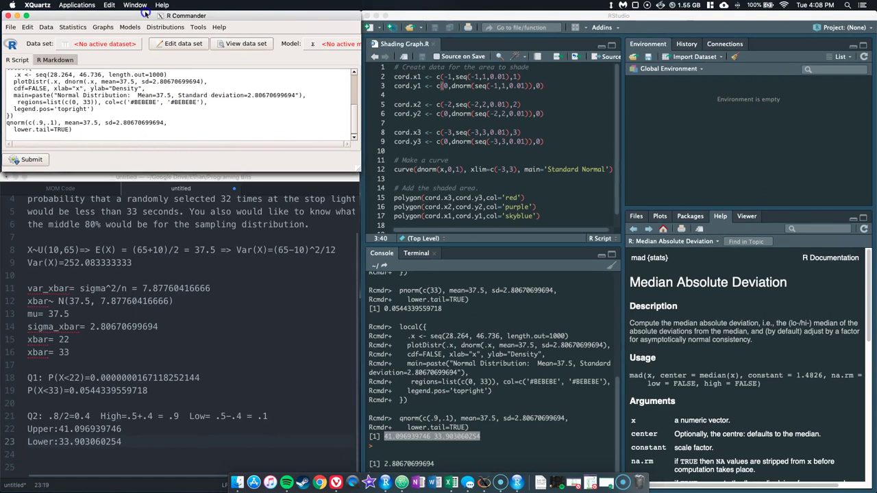
pyautogui.click(38, 6)
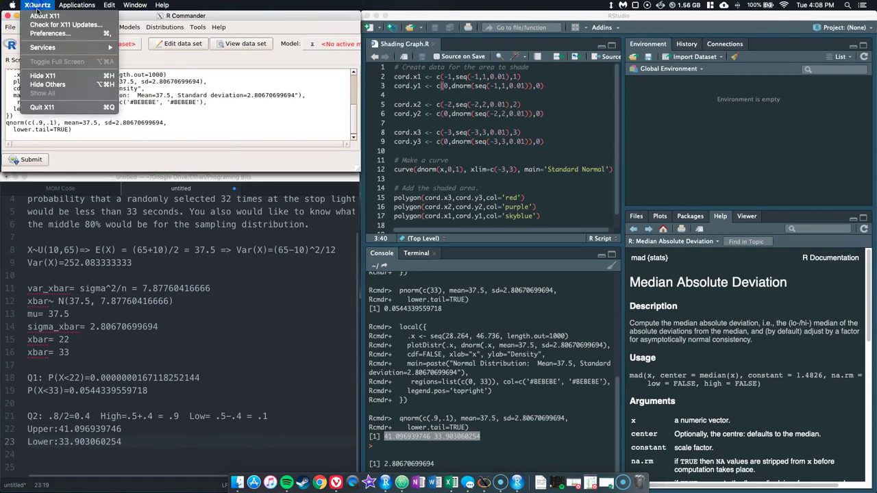
pyautogui.click(42, 107)
# Step: Try to reopen R Commander by running library(Rcmdr) in the RStudio console
pyautogui.click(506, 170)
pyautogui.click(472, 467)
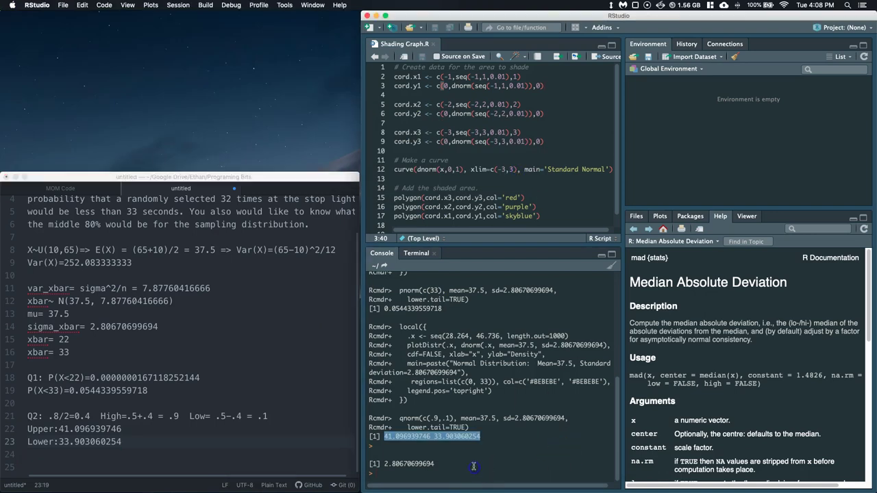
pyautogui.click(408, 475)
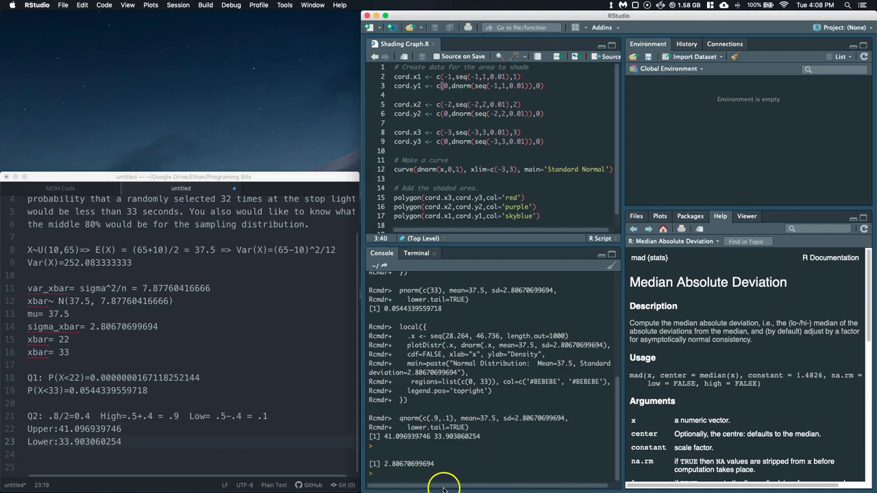
pyautogui.moveTo(467, 489)
pyautogui.write('Misc')
pyautogui.press('Return')
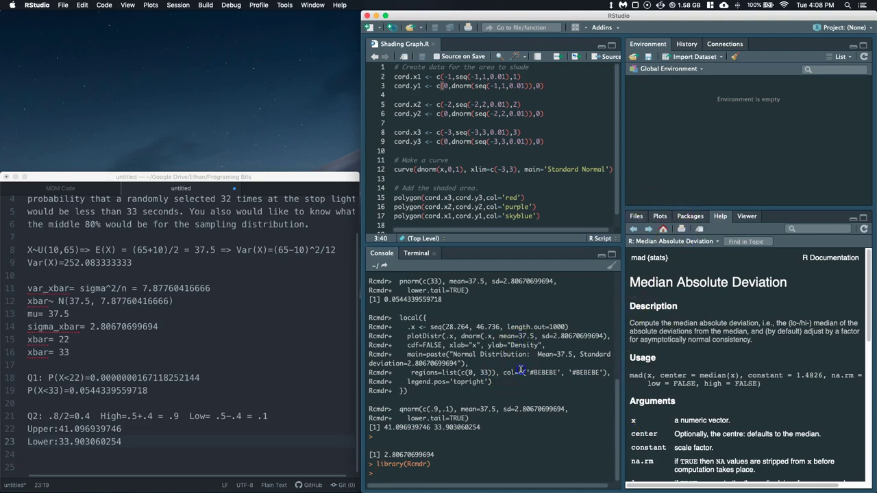
pyautogui.scroll(5, 489, 381)
pyautogui.scroll(-5, 488, 382)
# Step: Quit the running R session process and start a new session in RStudio
pyautogui.moveTo(422, 485)
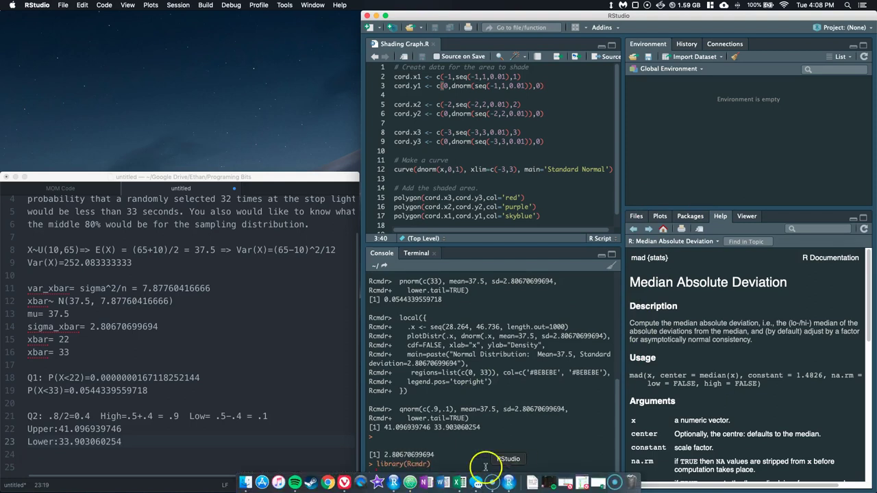
pyautogui.rightClick(509, 483)
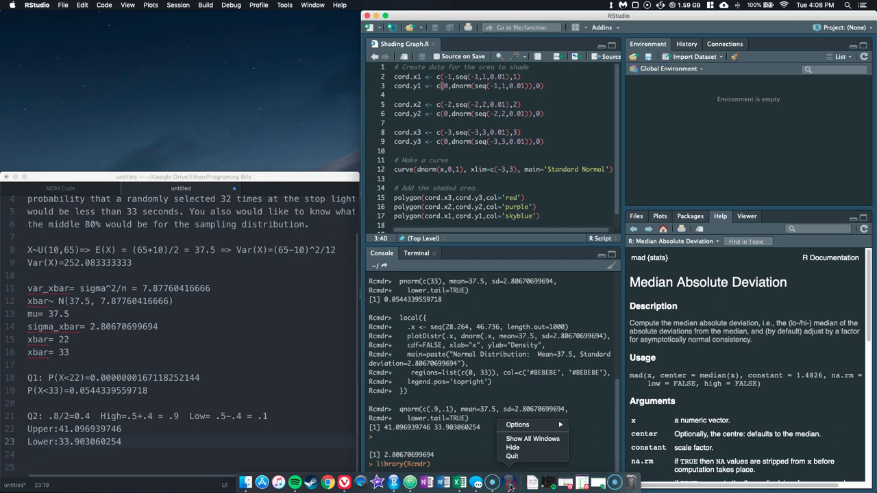
pyautogui.click(514, 456)
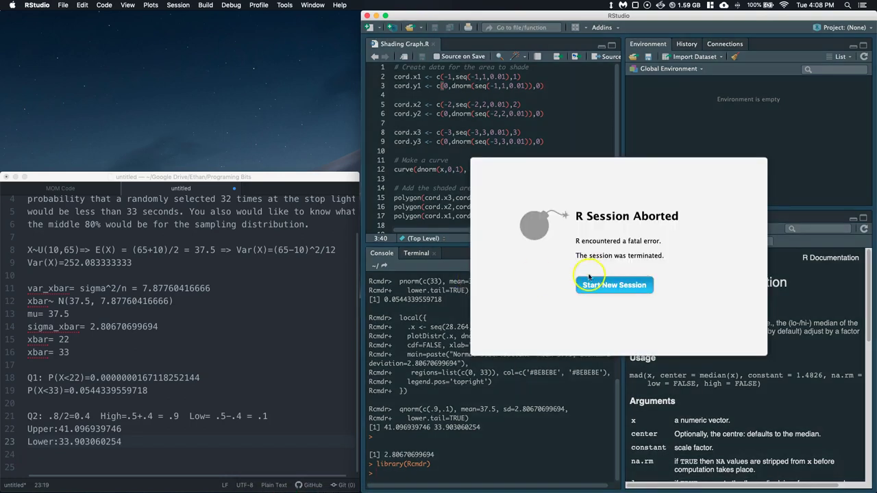
pyautogui.click(614, 285)
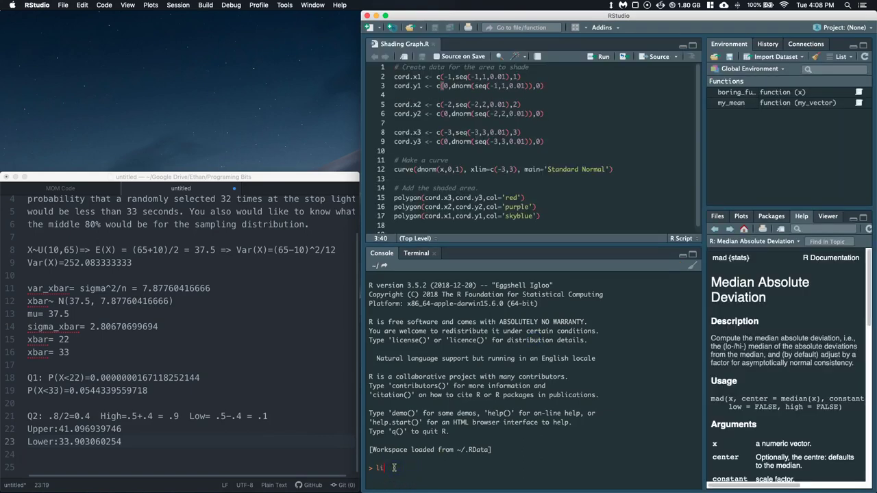
# Step: Run library(Rcmdr) in the new session's console to launch R Commander
pyautogui.write('Rcmdr')
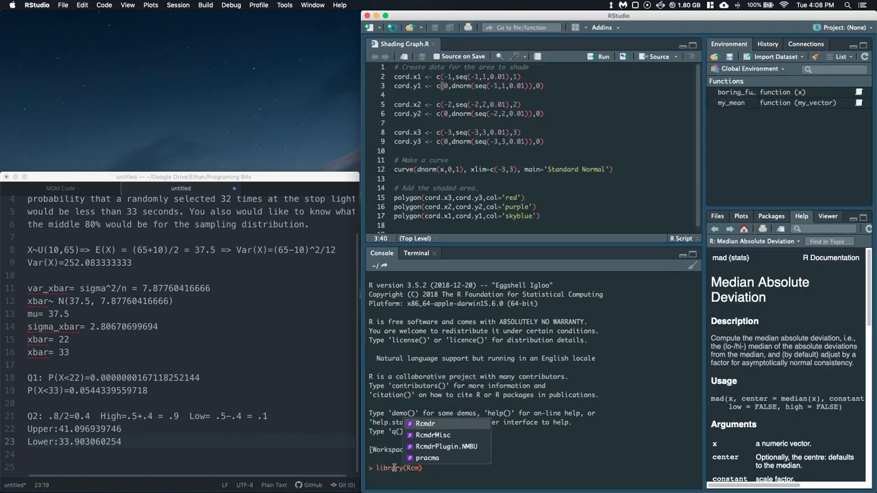
pyautogui.press('Return')
pyautogui.press('Return')
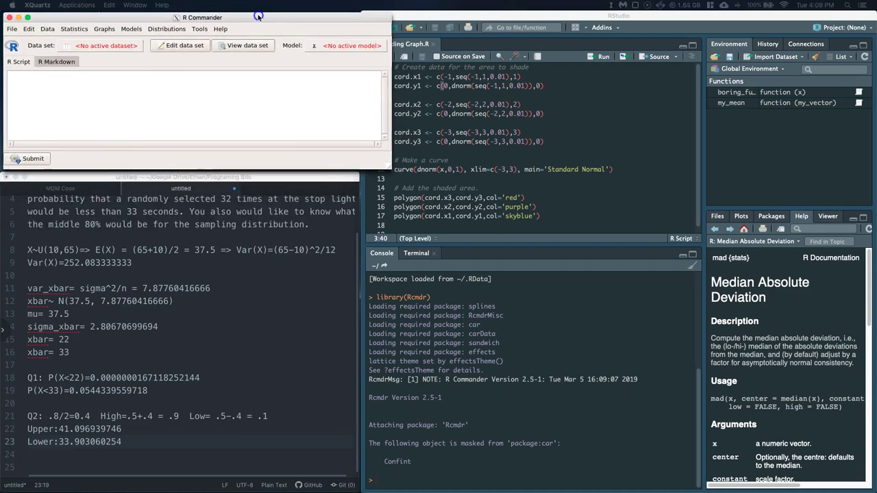
# Step: Start a normal distribution plot in R Commander with mean 37.5 and the standard deviation 2.80670699694 copied from sigma_xbar in the notes
pyautogui.click(167, 29)
pyautogui.moveTo(183, 50)
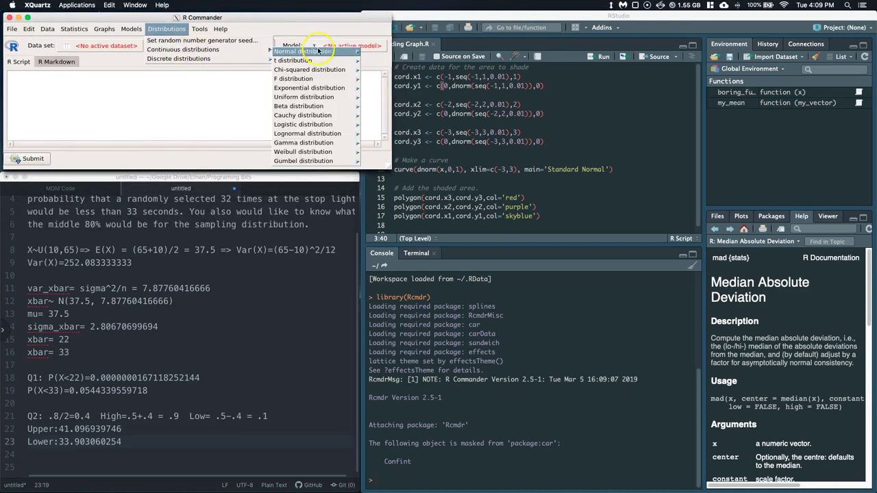
pyautogui.moveTo(305, 51)
pyautogui.click(415, 72)
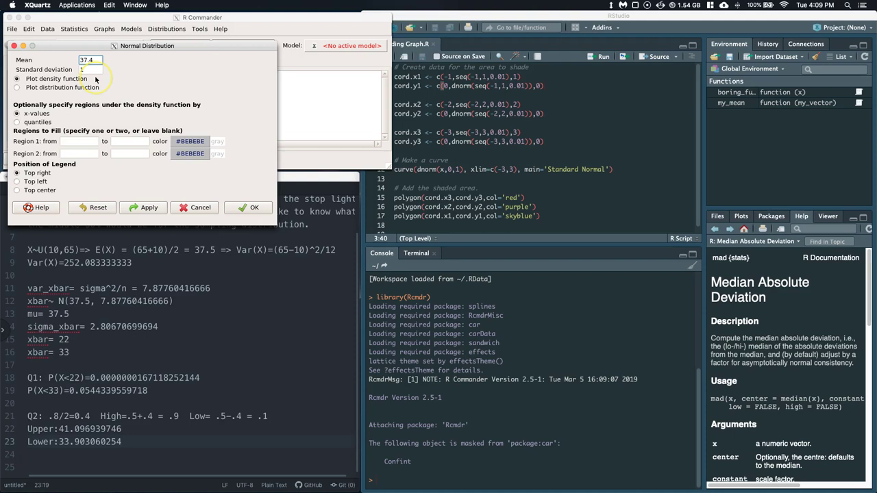
pyautogui.doubleClick(77, 70)
pyautogui.press('BackSpace')
pyautogui.click(241, 353)
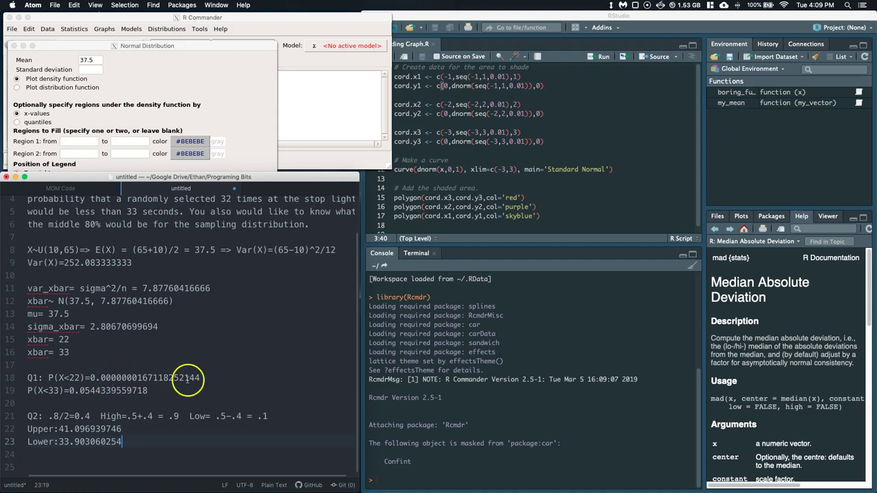
pyautogui.moveTo(158, 327); pyautogui.dragTo(81, 326)
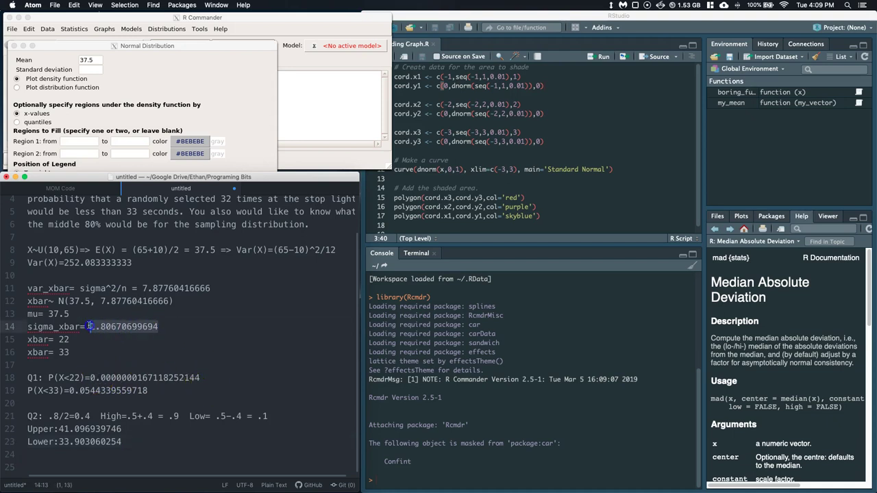
pyautogui.click(84, 70)
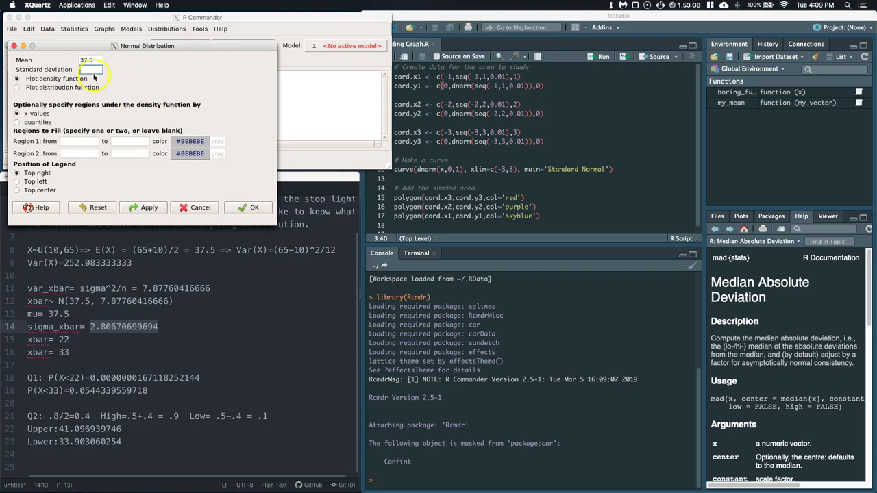
# Step: Set the end of fill region 1 to 41.096939746, copied from the Upper value in the notes
pyautogui.click(107, 474)
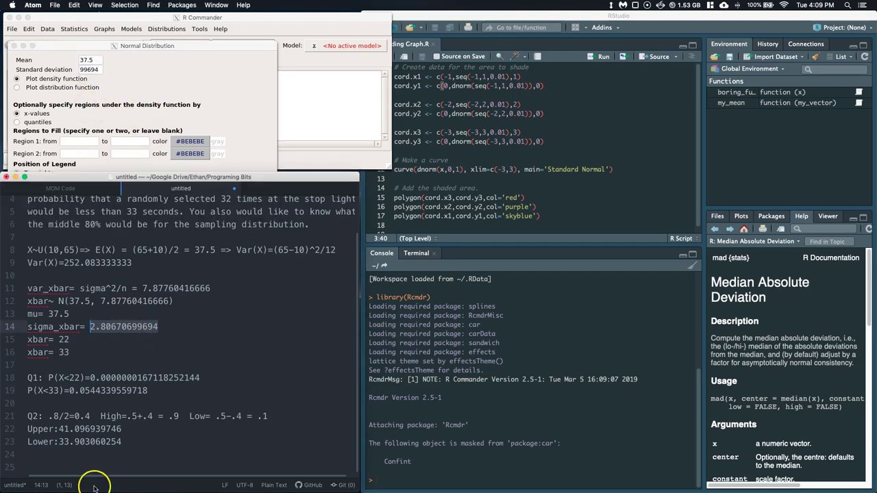
pyautogui.moveTo(123, 429); pyautogui.dragTo(59, 429)
pyautogui.press('super+c')
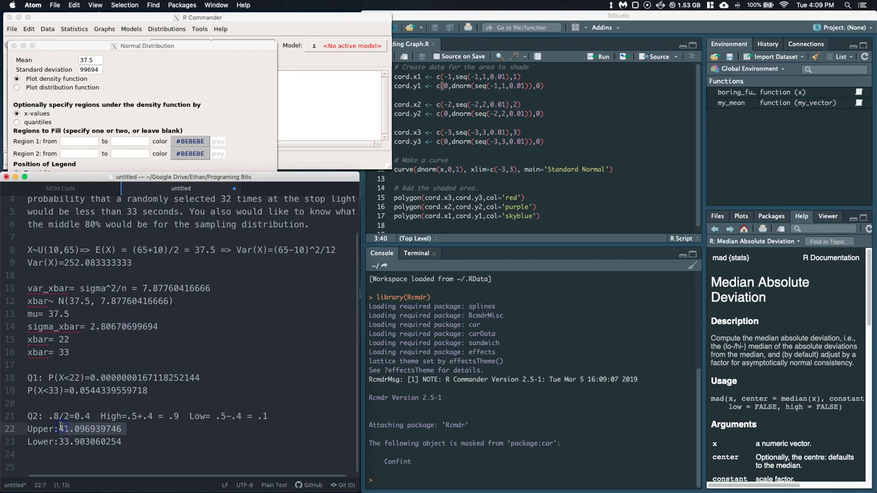
pyautogui.click(130, 139)
pyautogui.click(126, 142)
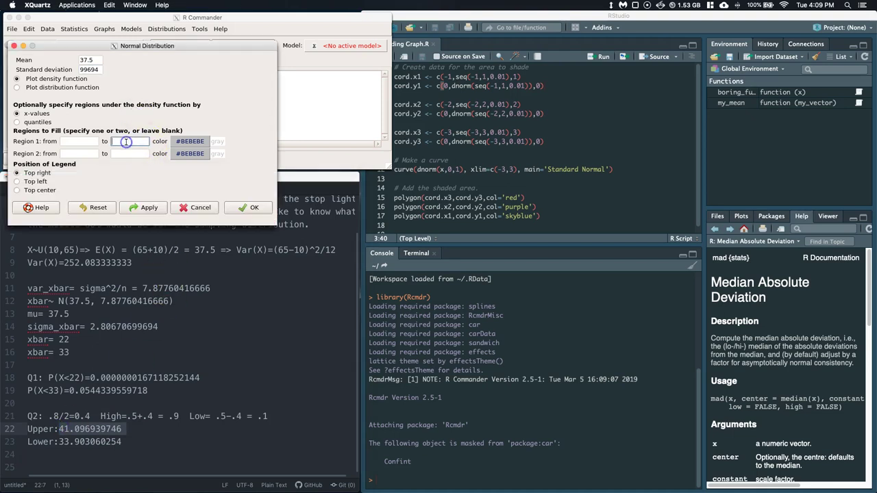
pyautogui.press('super+v')
# Step: Set the start of fill region 1 to 33.903060254, copied from the Lower value in the notes
pyautogui.click(117, 462)
pyautogui.moveTo(123, 442); pyautogui.dragTo(60, 442)
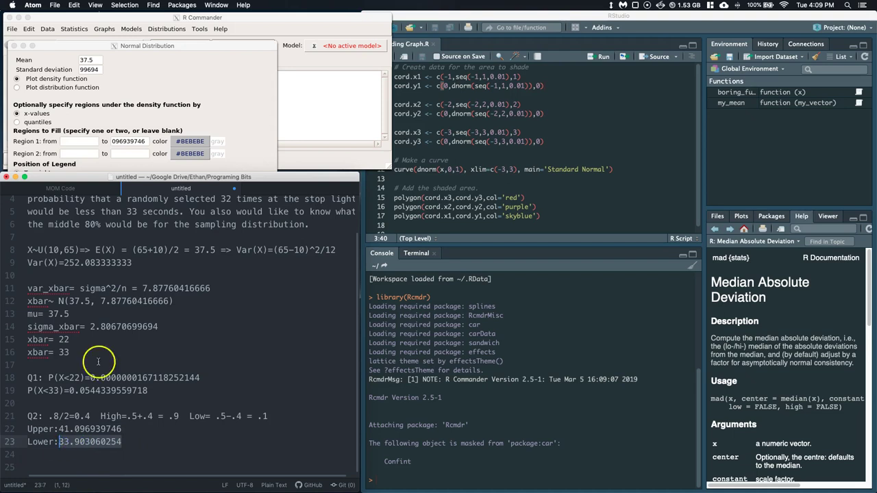
pyautogui.click(70, 94)
pyautogui.click(74, 141)
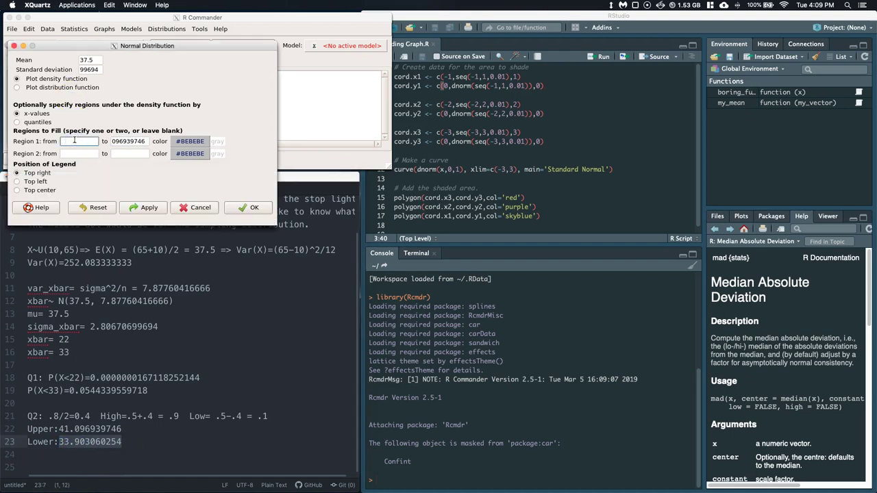
# Step: Plot the normal density with fill region 1 coloured teal (#33bebe), and move the graph window clear of the notes and R Commander
pyautogui.click(177, 143)
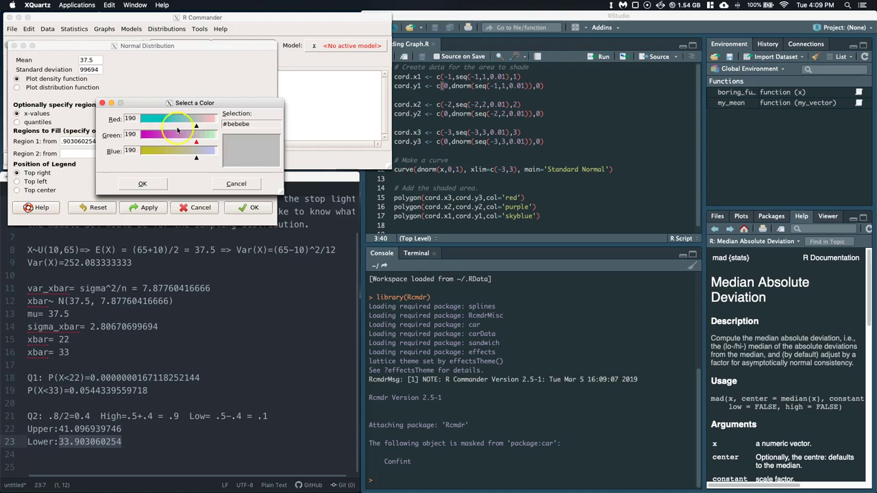
pyautogui.click(157, 126)
pyautogui.click(137, 188)
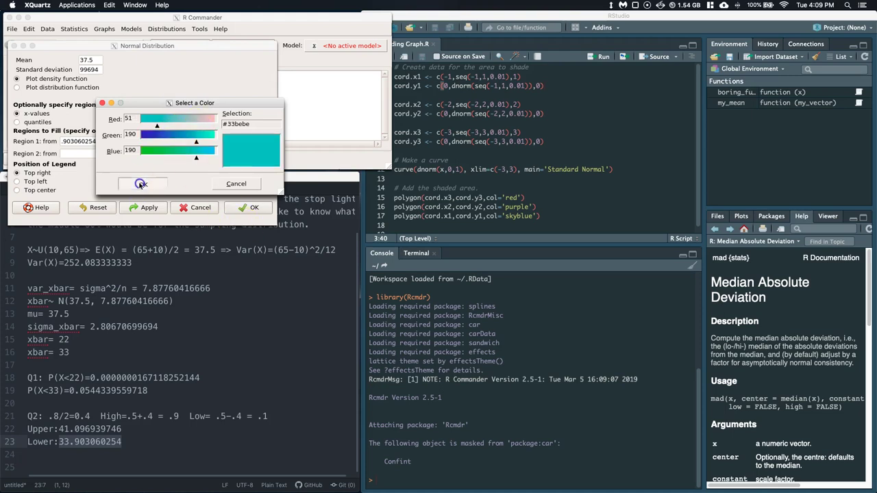
pyautogui.click(248, 209)
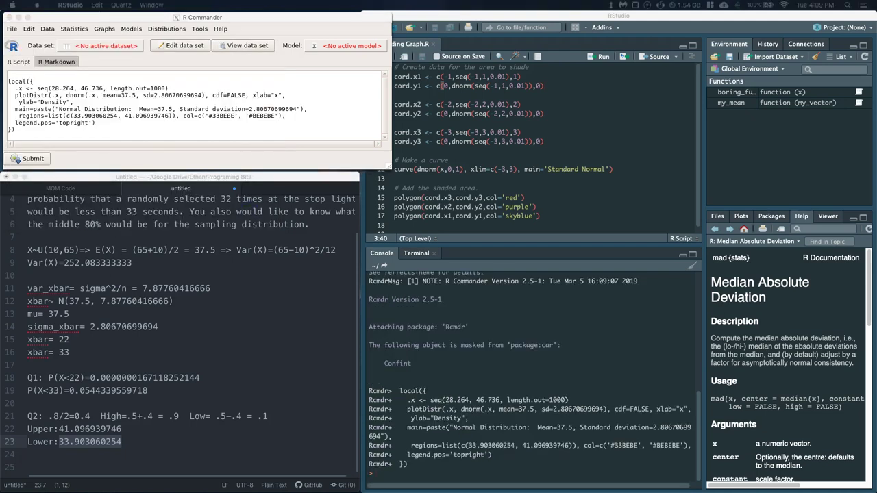
pyautogui.moveTo(45, 94)
pyautogui.mouseDown()
pyautogui.moveTo(505, 44)
pyautogui.moveTo(705, 37)
pyautogui.mouseUp()
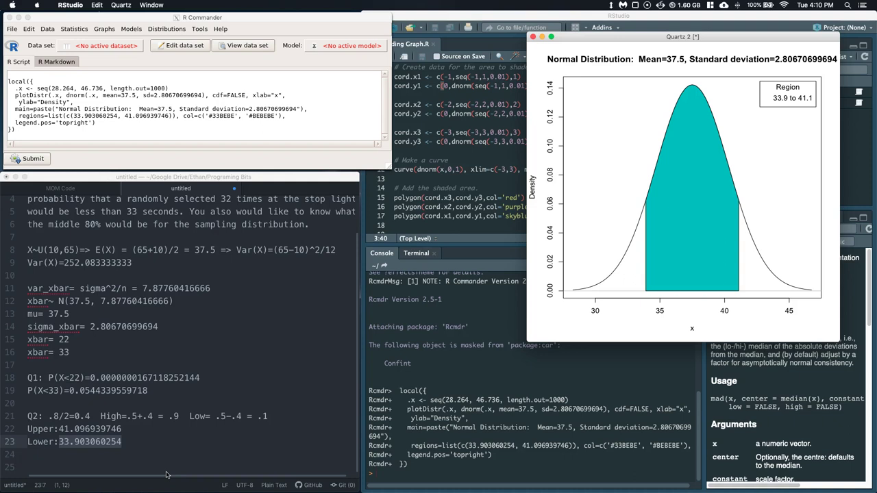
pyautogui.scroll(2, 170, 398)
pyautogui.scroll(-2, 171, 397)
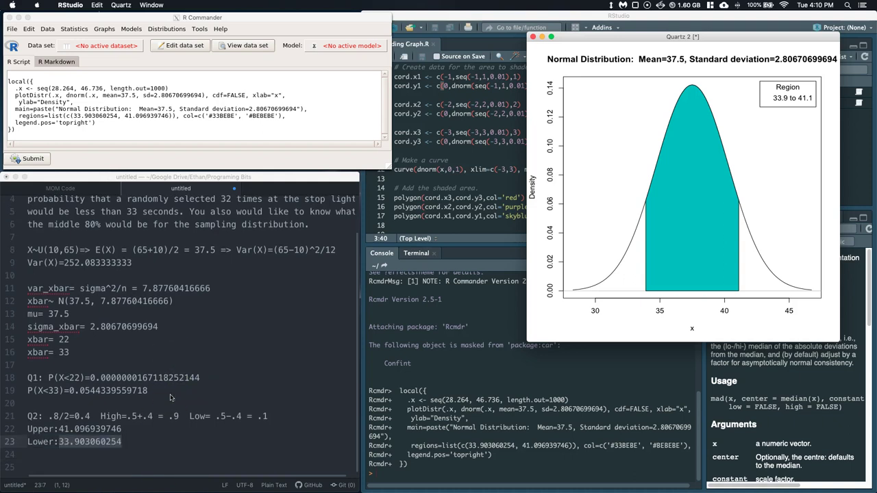